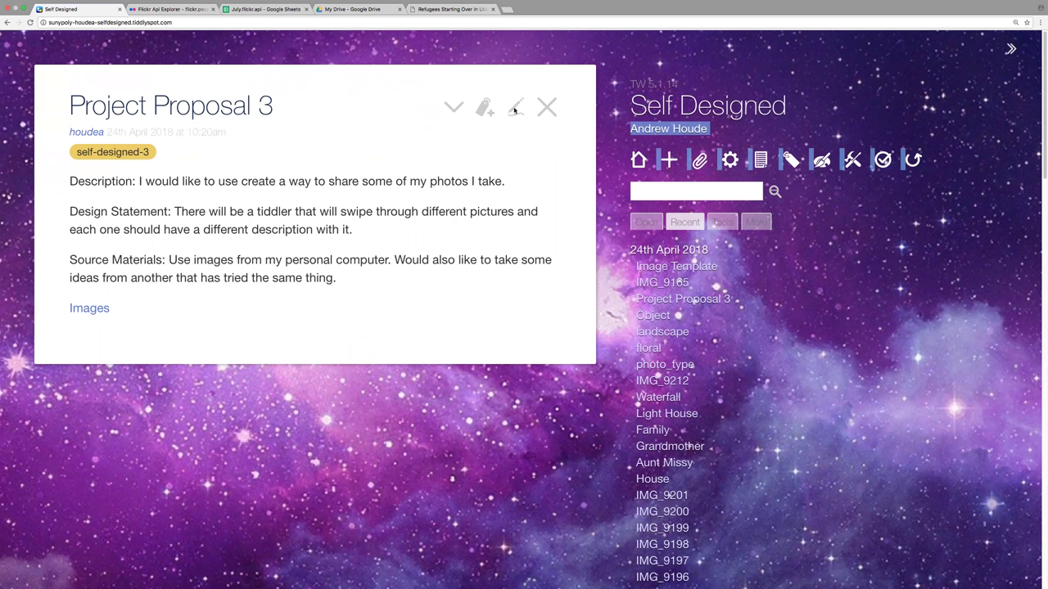
Clear the stray selection and open the Images tiddler linked from Project Proposal 3.
click(549, 137)
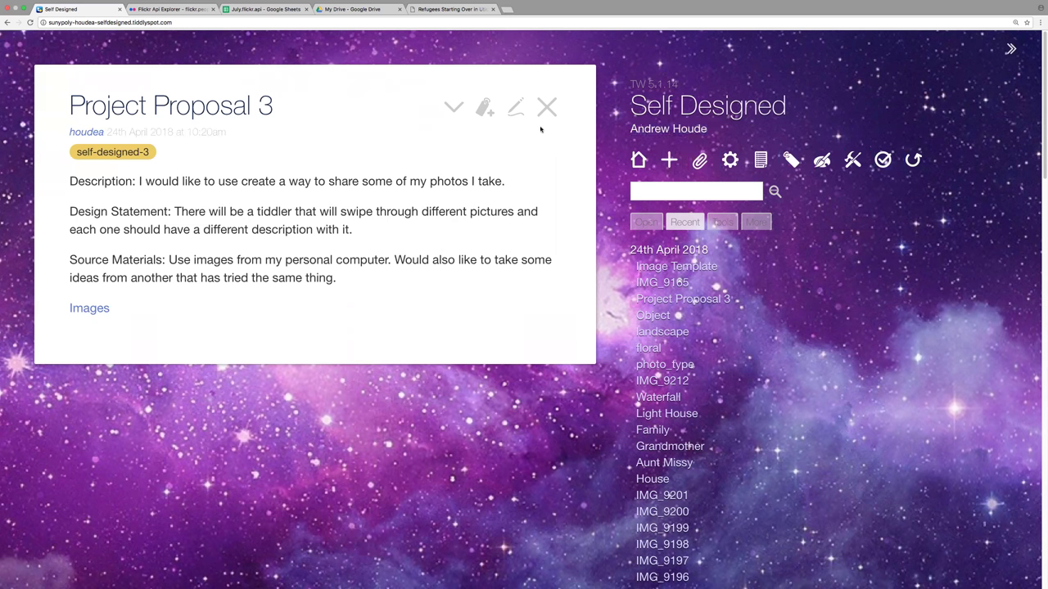
click(99, 310)
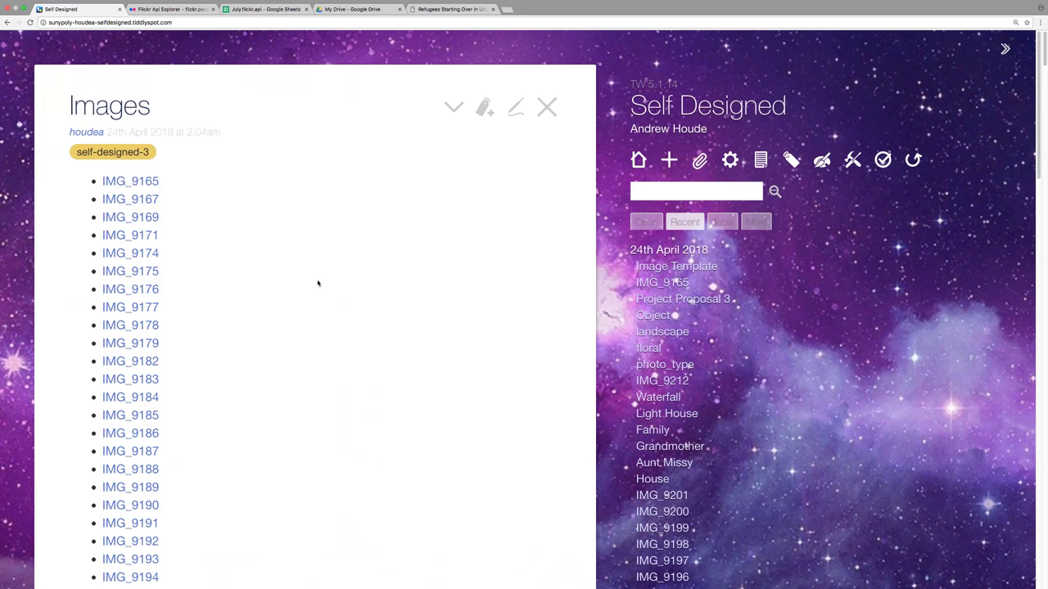
Switch to the Flickr API Explorer getPublicPhotos form set to per_page 500, page 1, JSON output.
click(172, 9)
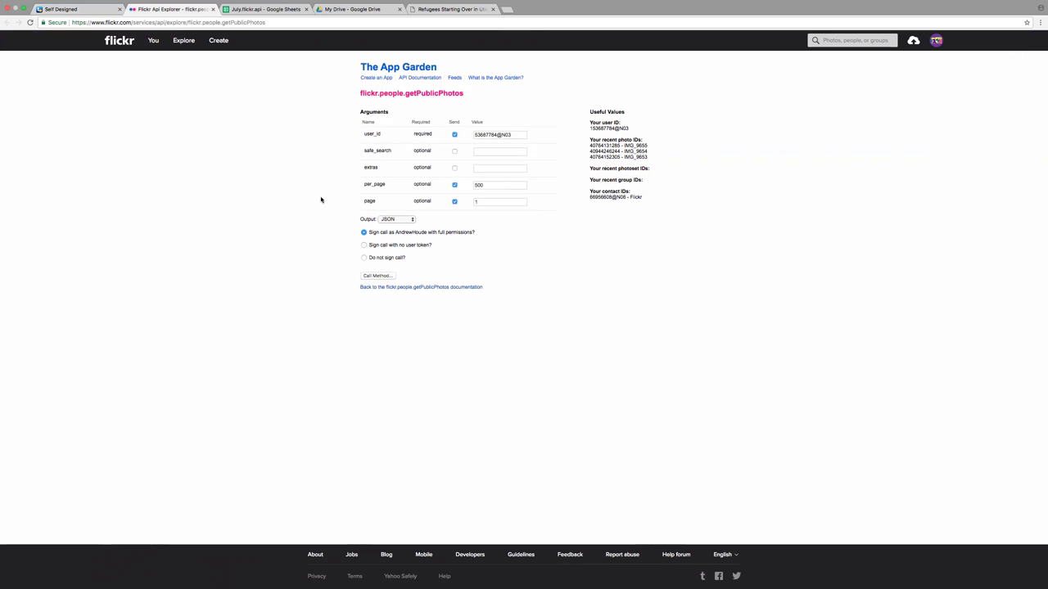
Call getPublicPhotos, zoom in, and open the request URL in a new tab showing 19 photos' JSON.
click(383, 277)
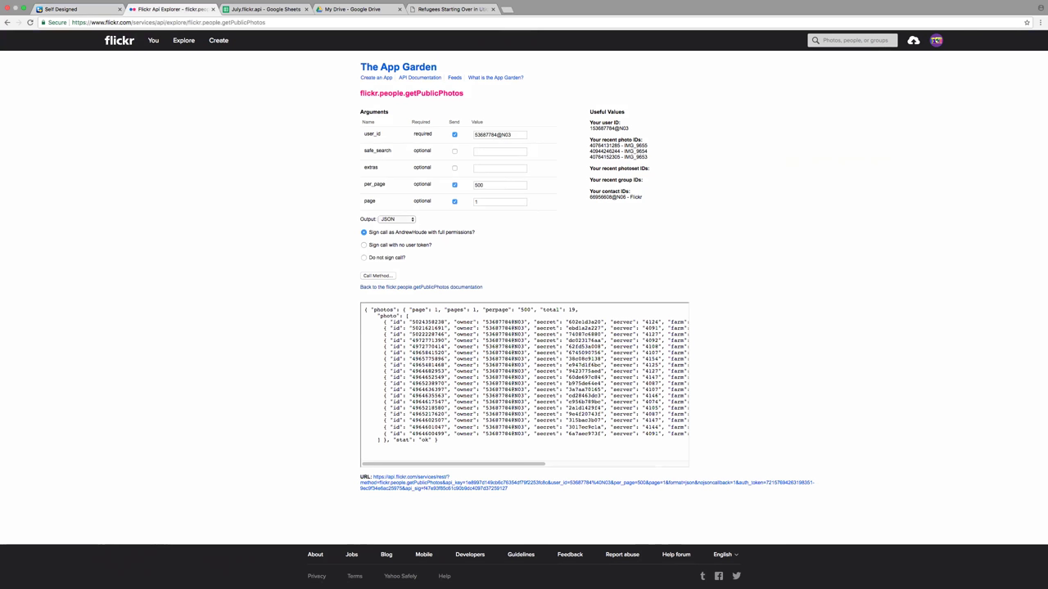
key(super+equal)
key(super+equal)
key(super+equal)
key(super+equal)
key(super+equal)
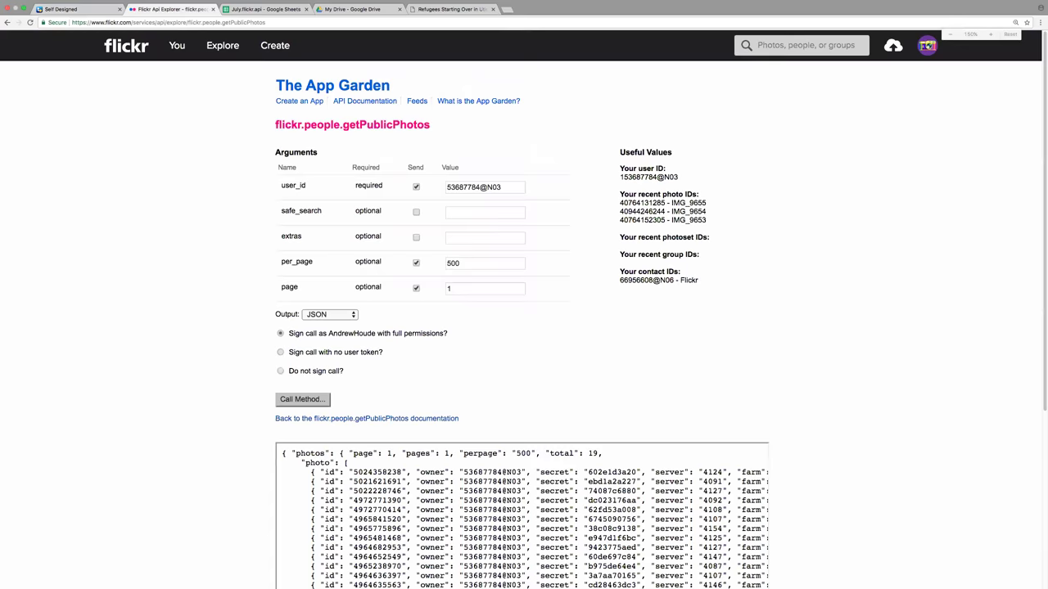
scroll(524, 328, down, 10)
scroll(524, 327, up, 1)
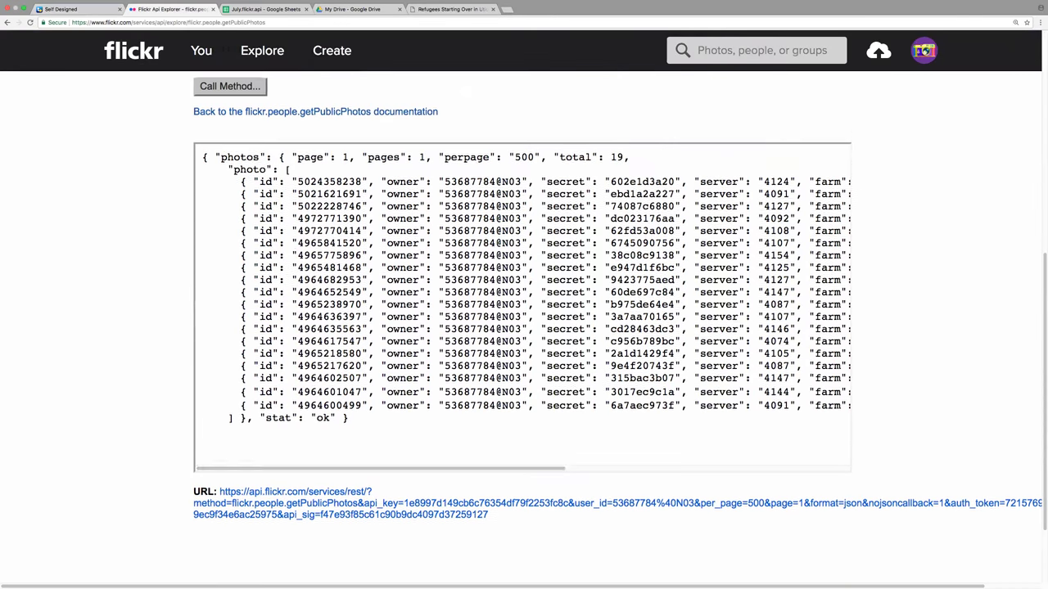
scroll(524, 327, up, 1)
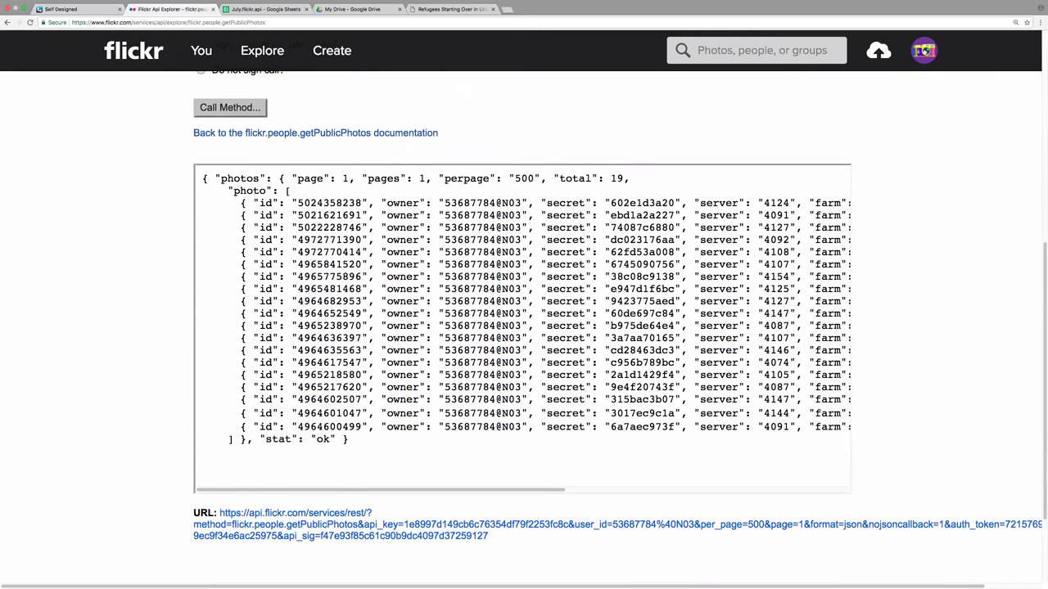
drag(219, 513, 489, 537)
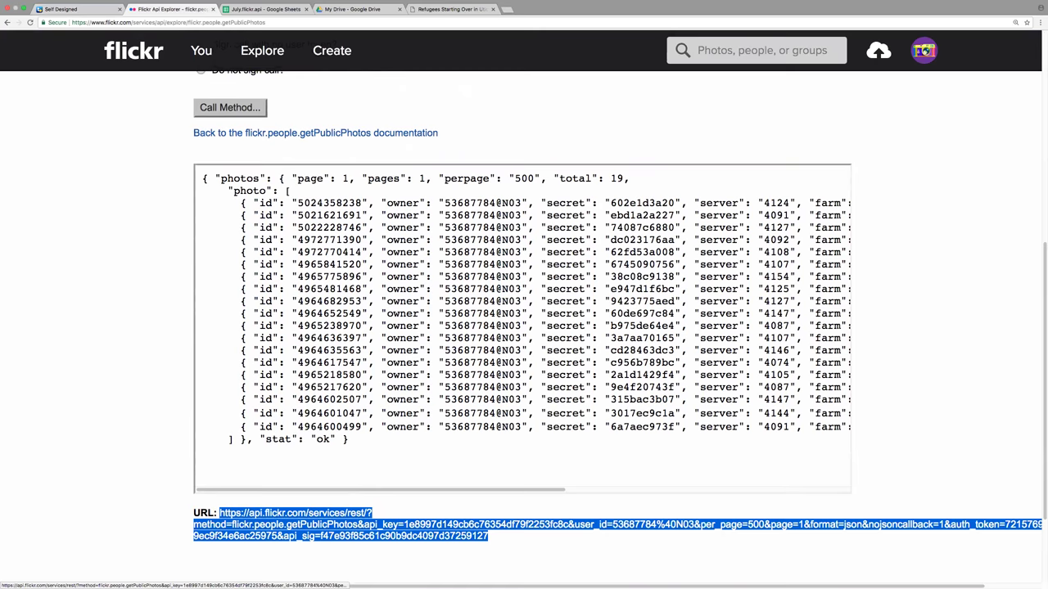
click(483, 536)
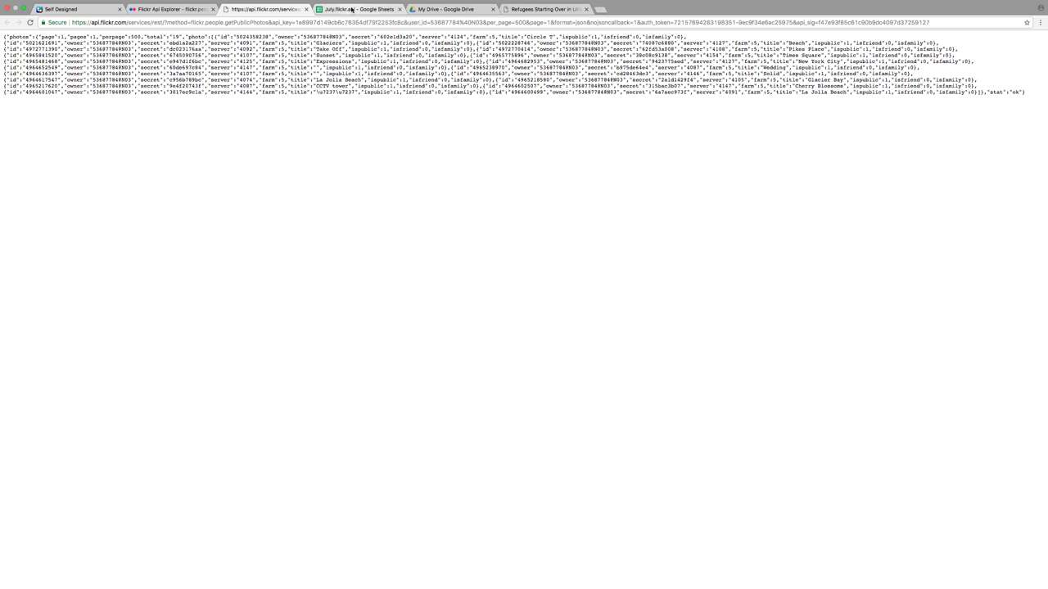
Switch to the July.flickr.api sheet and scroll through its photo id, secret, server and title rows.
click(352, 9)
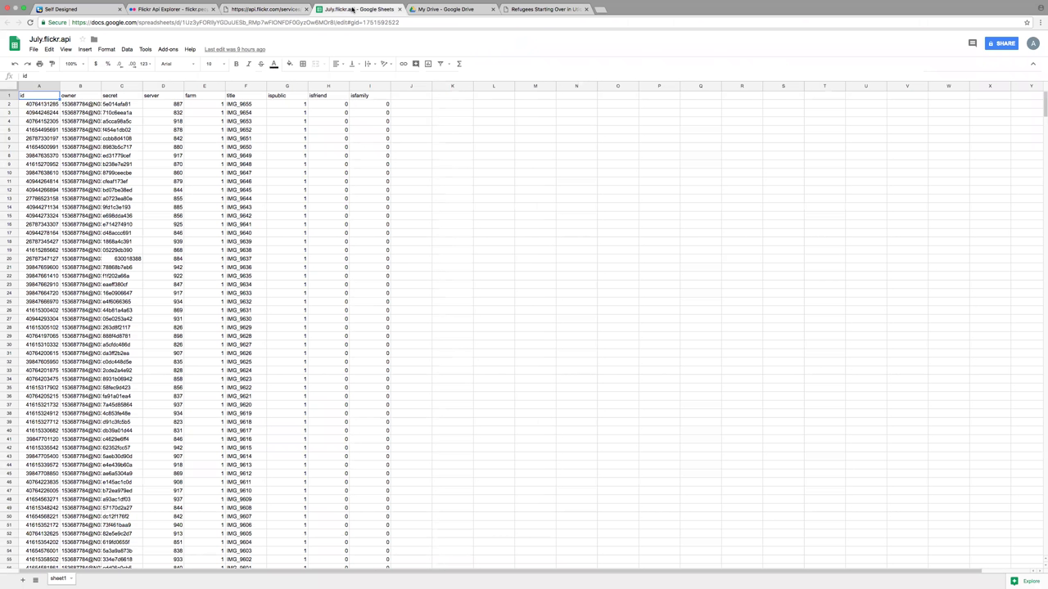
scroll(266, 211, down, 20)
scroll(266, 211, down, 20)
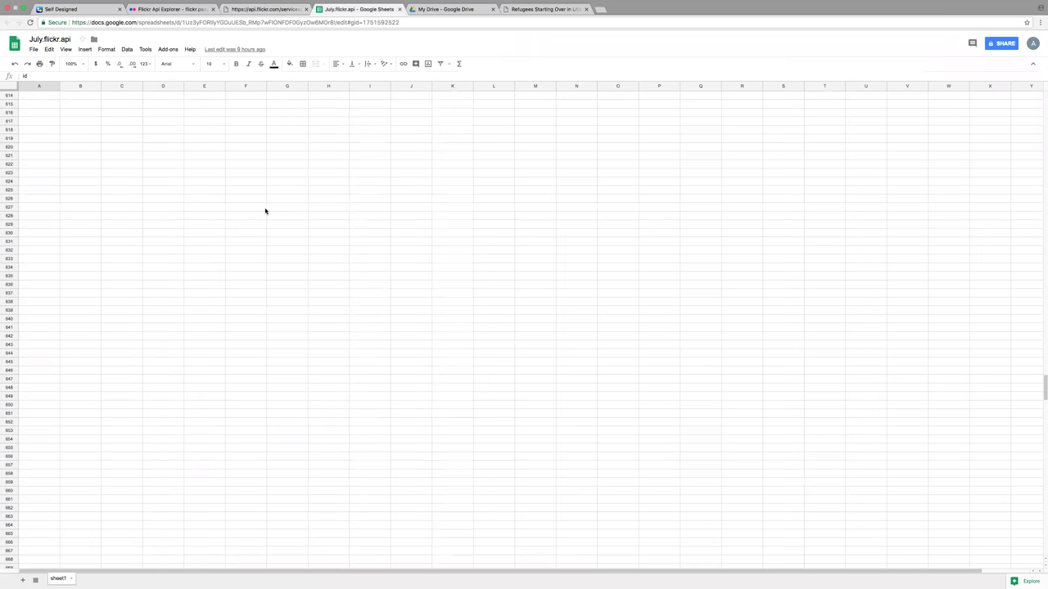
scroll(266, 211, down, 5)
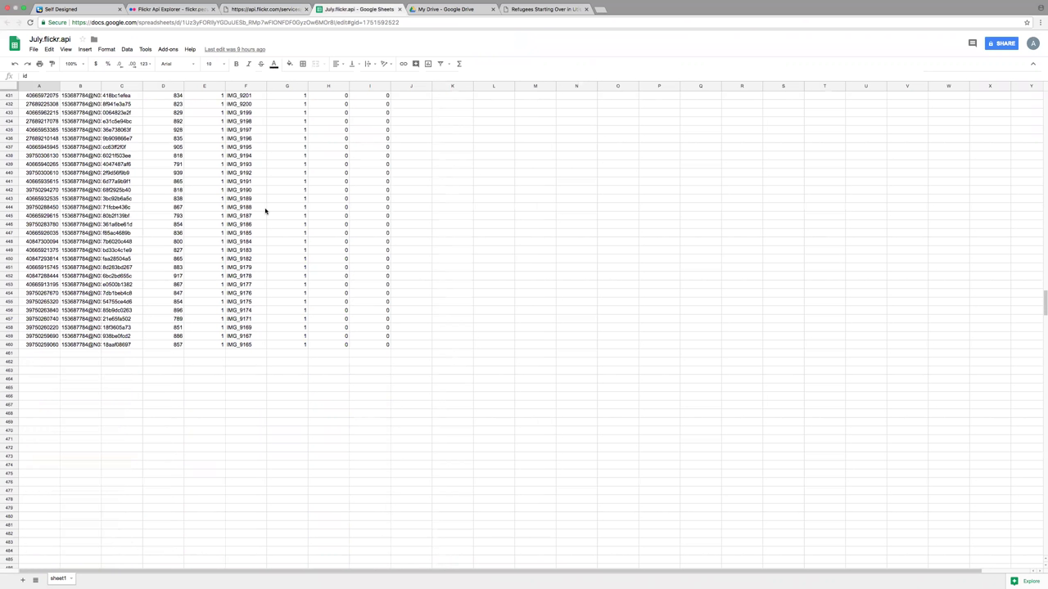
scroll(265, 212, up, 20)
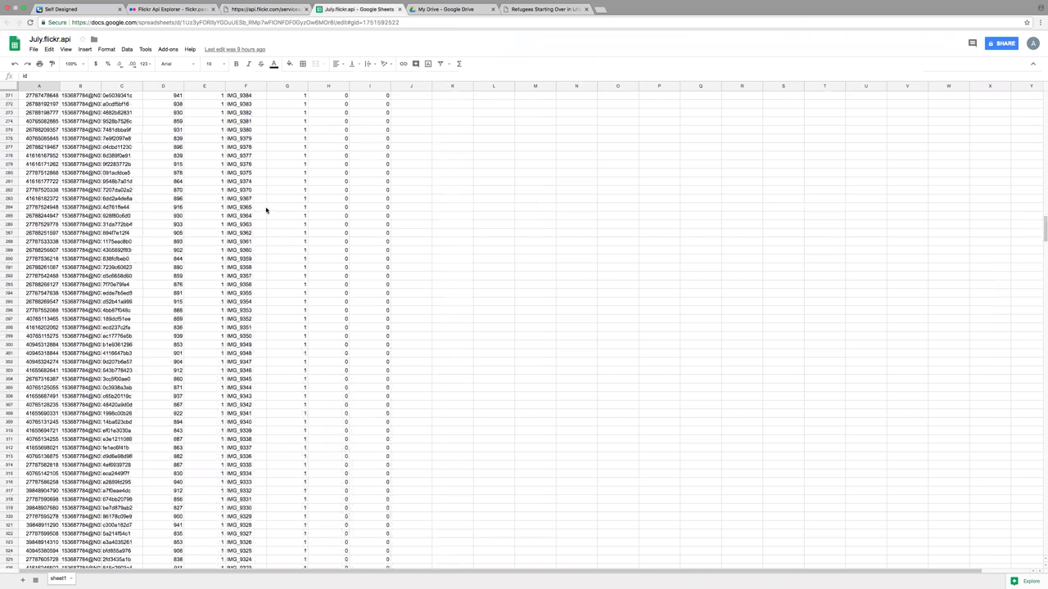
scroll(265, 207, up, 12)
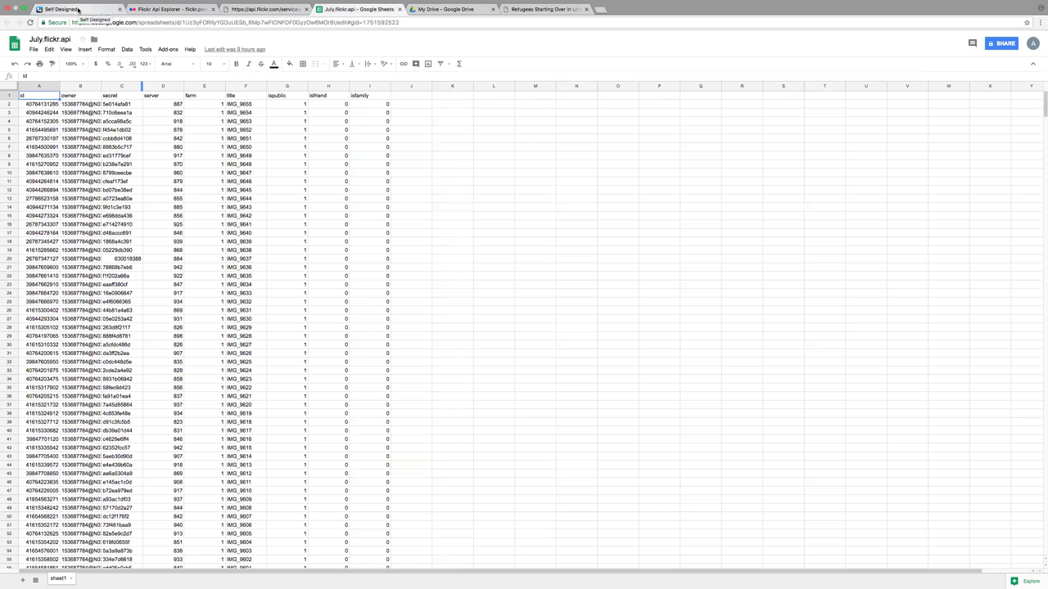
Back in the Self Designed wiki, open IMG_9165 from the Images list, then the Image Template tiddler.
click(79, 9)
scroll(198, 231, down, 10)
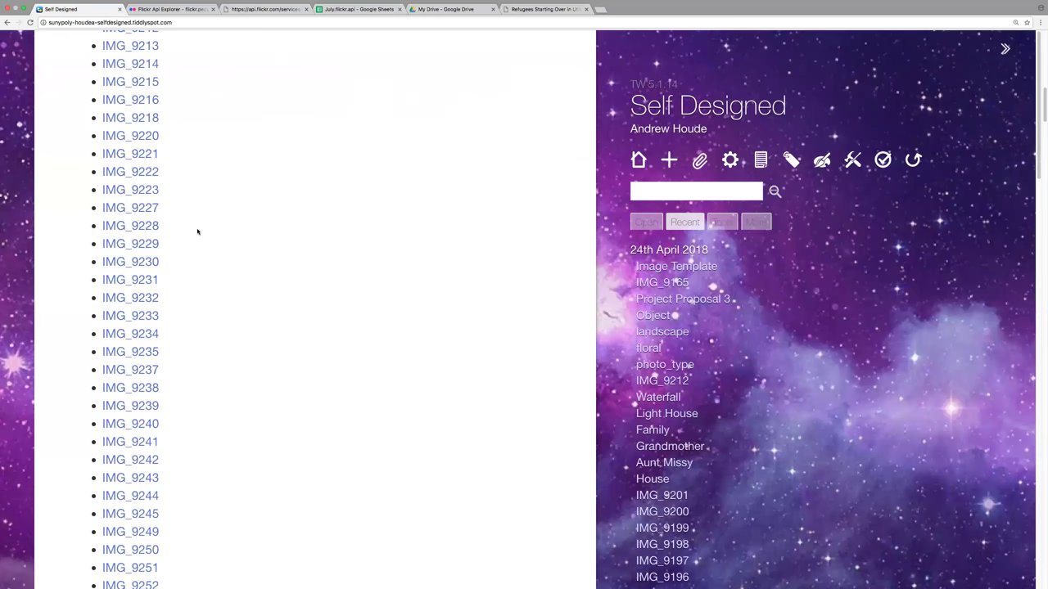
scroll(197, 232, down, 7)
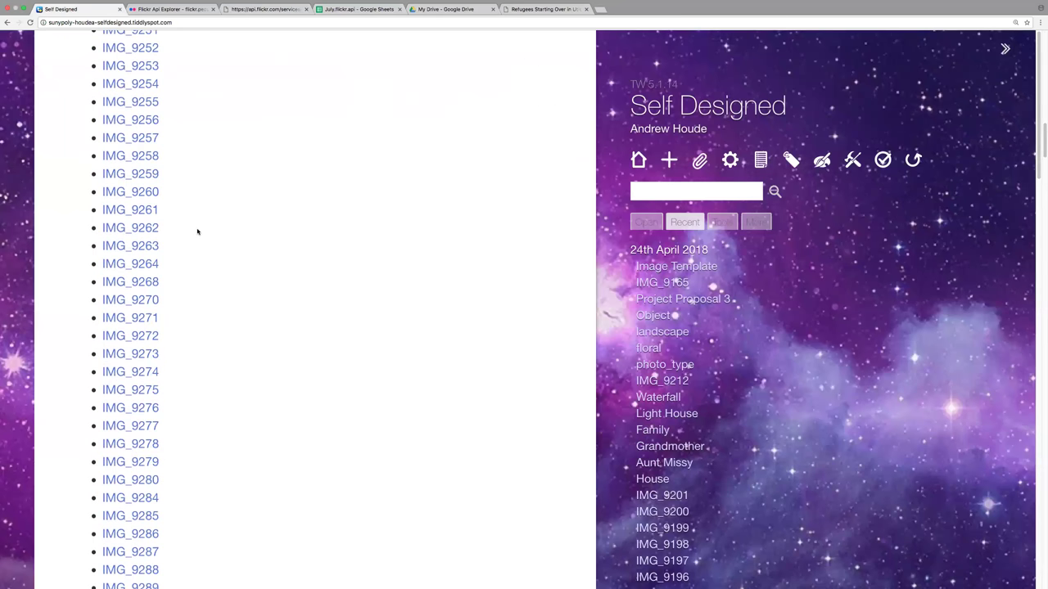
scroll(198, 231, down, 20)
scroll(198, 232, down, 20)
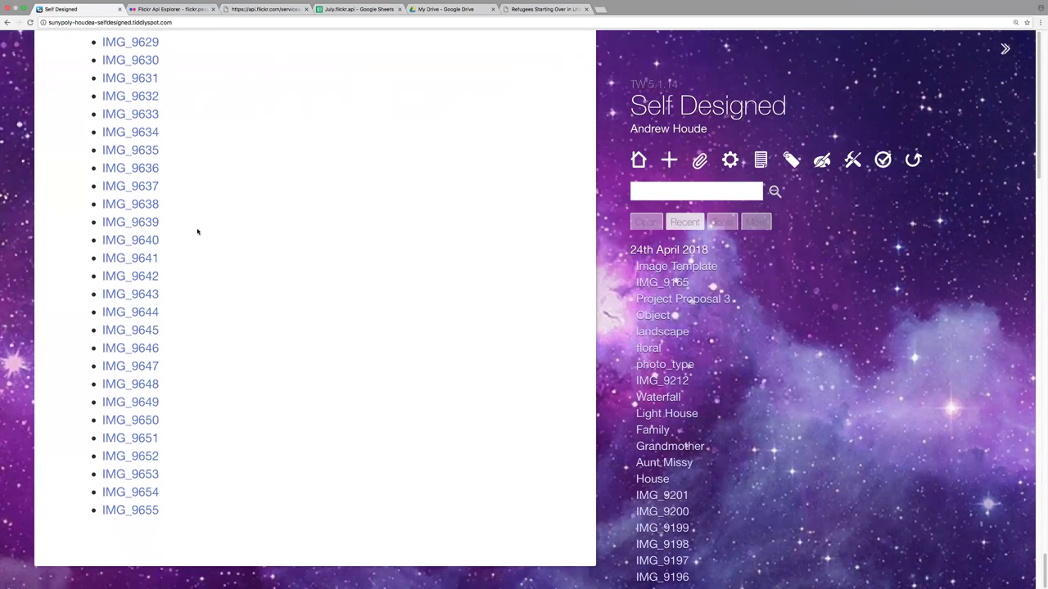
scroll(198, 232, up, 20)
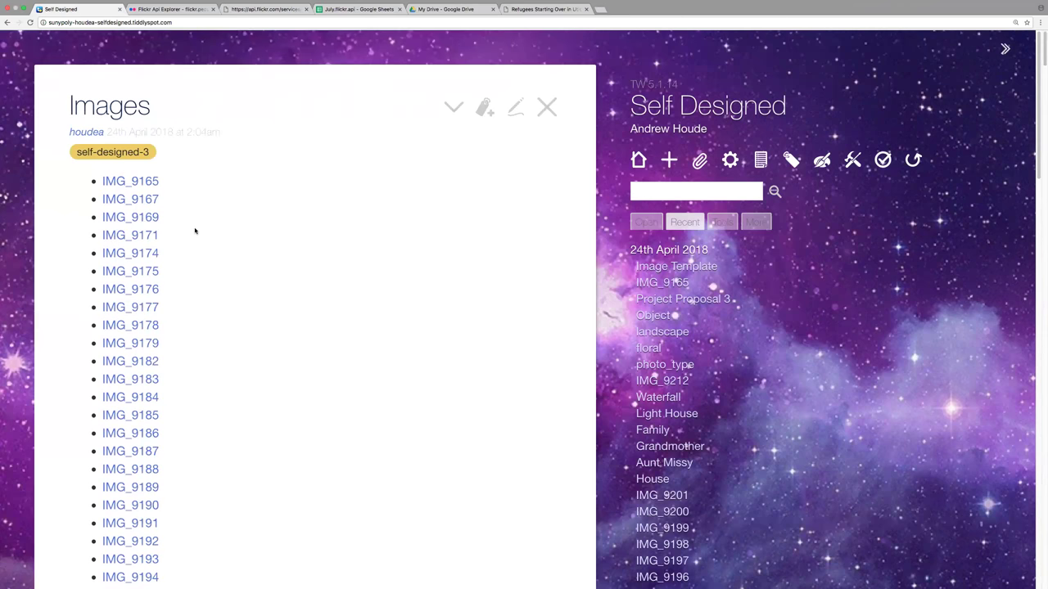
click(140, 185)
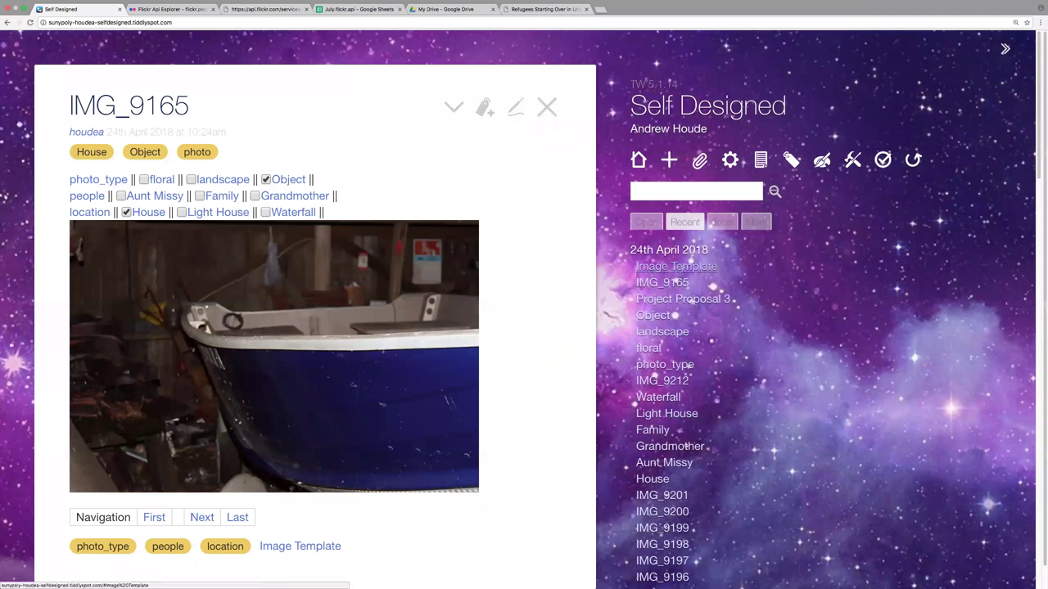
click(676, 267)
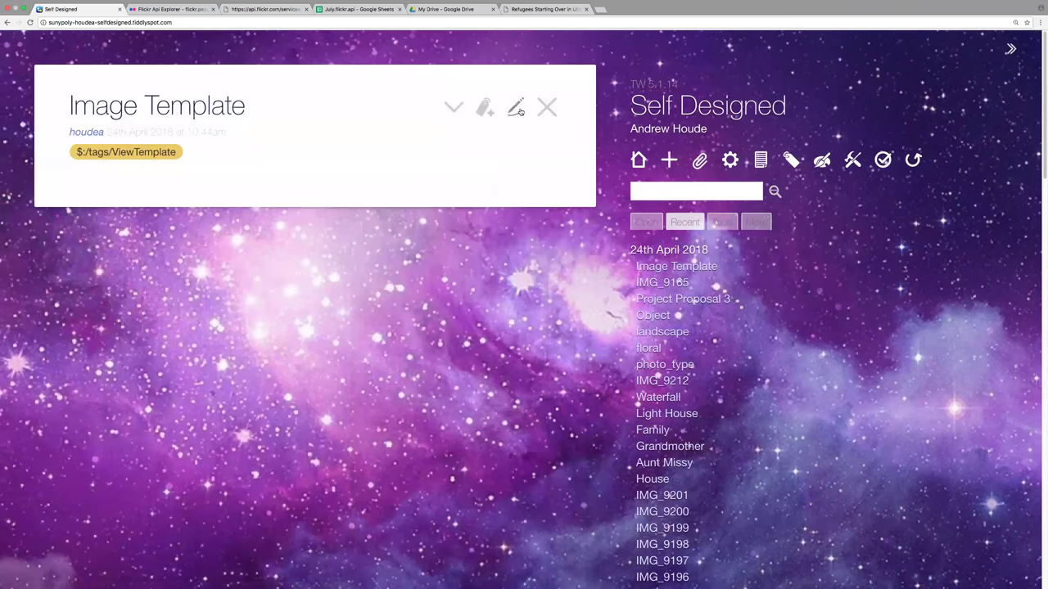
Edit Image Template and review its imgurl macro, checkboxtag calls and navigation table code.
click(515, 107)
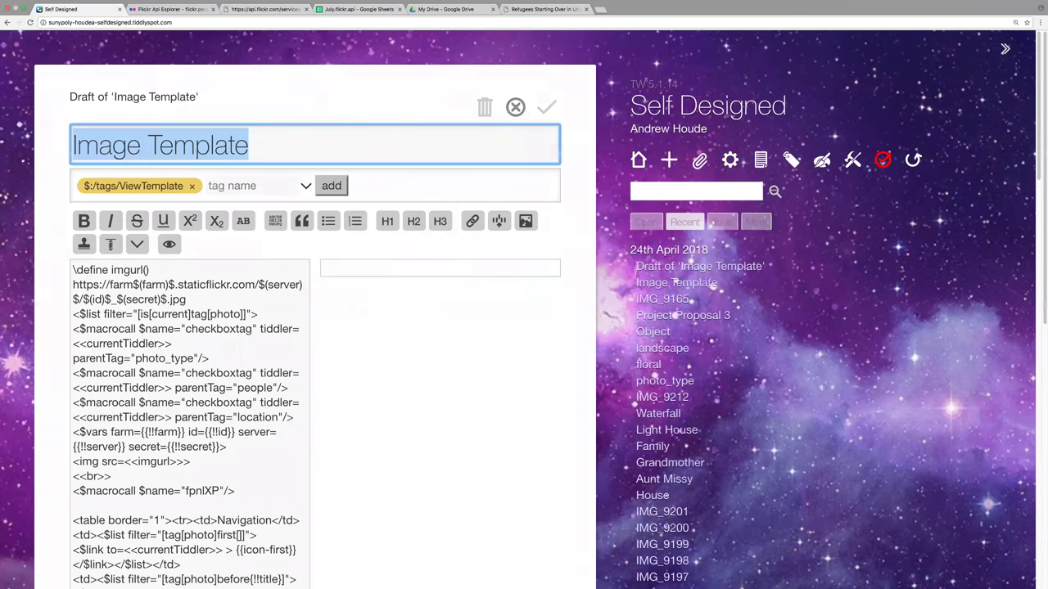
scroll(315, 328, down, 6)
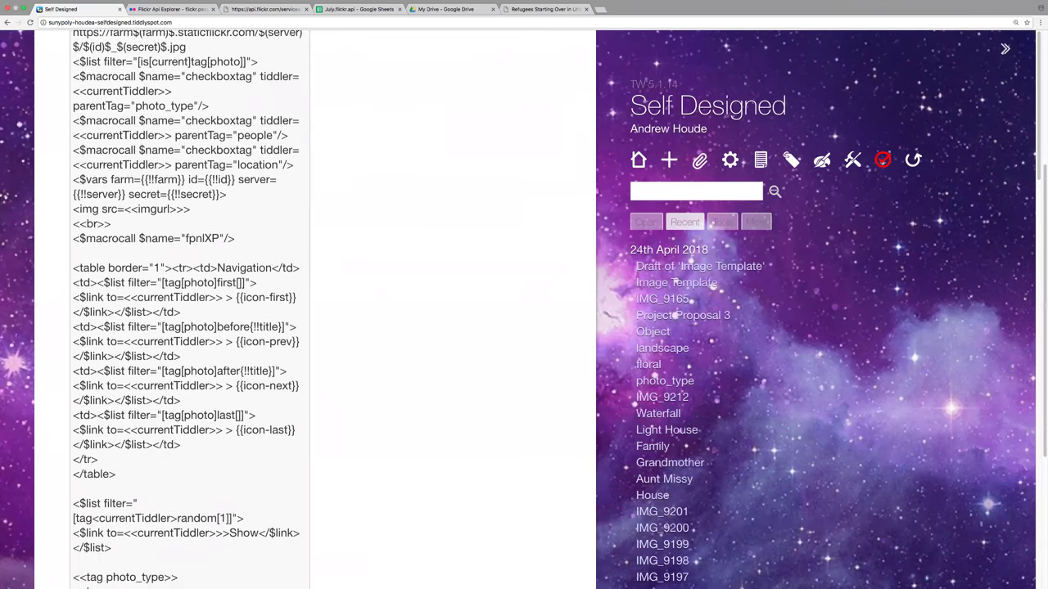
scroll(189, 311, up, 1)
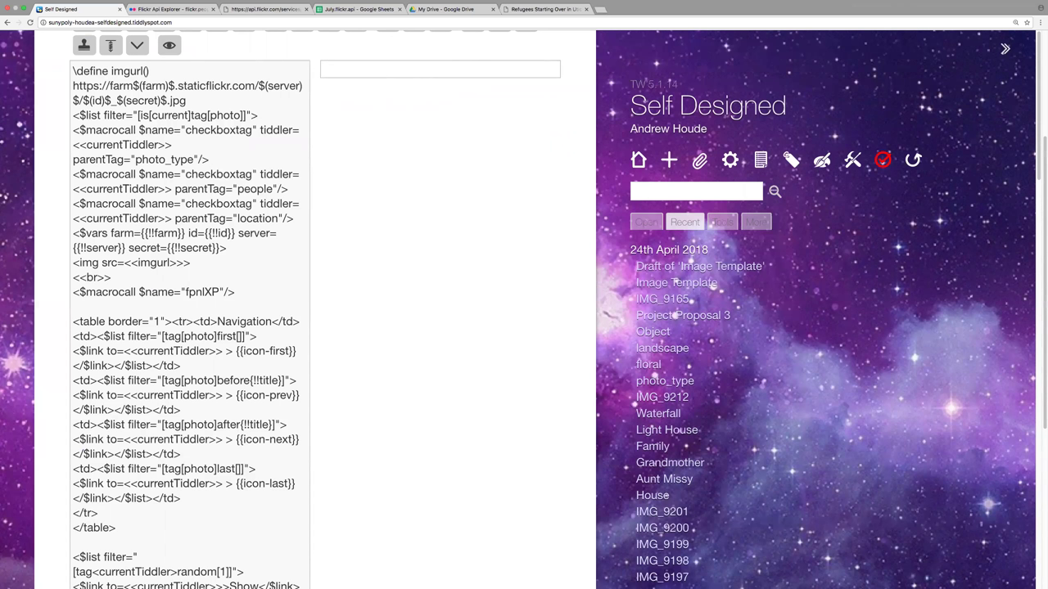
scroll(557, 103, down, 3)
scroll(557, 103, up, 8)
Save and close Image Template, then reopen IMG_9165 from the Images list in Project Proposal 3.
click(553, 104)
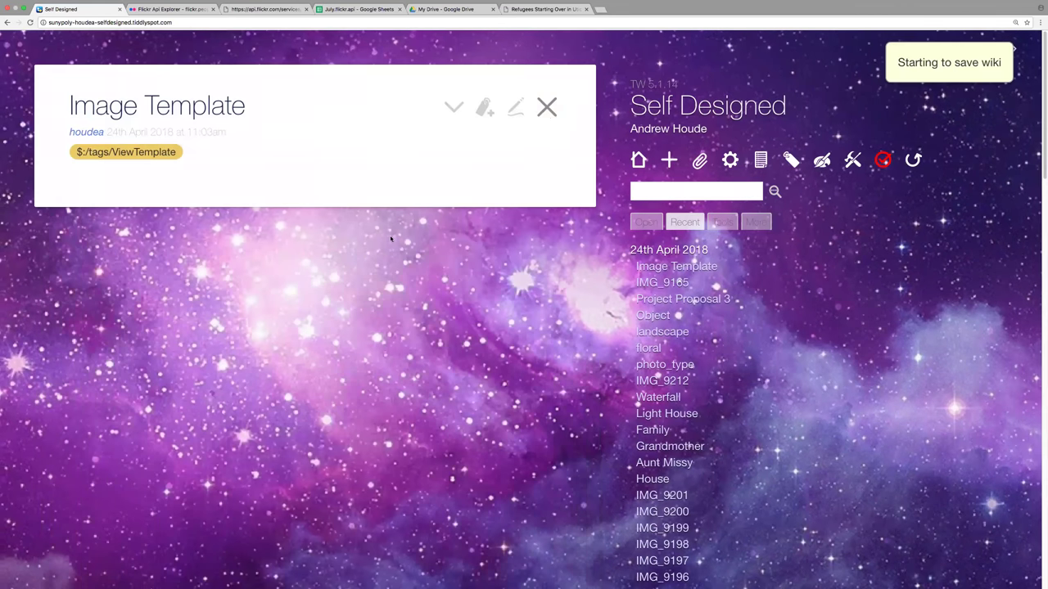
click(553, 105)
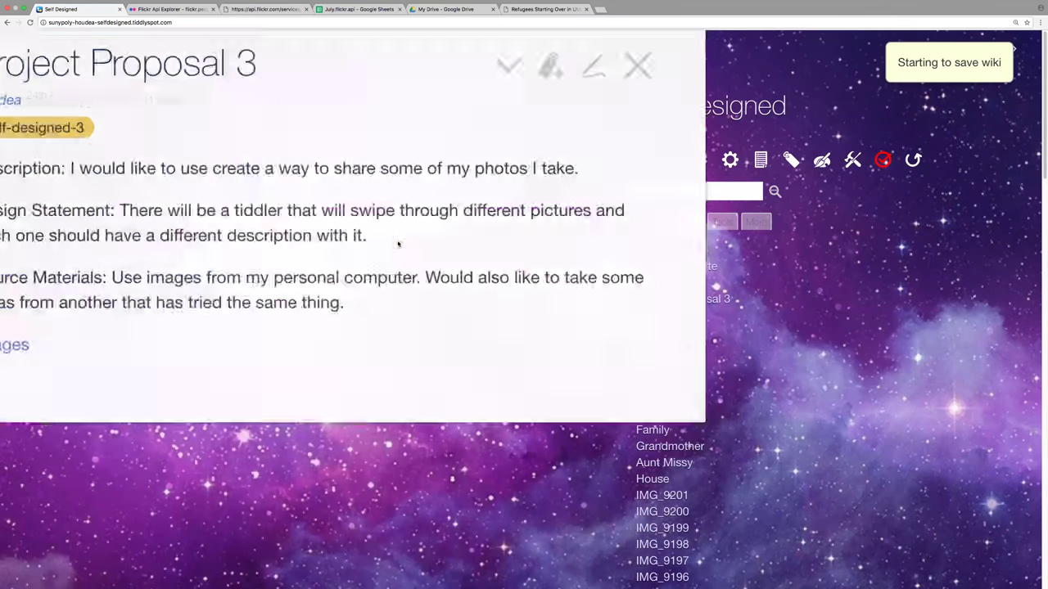
click(89, 308)
click(130, 181)
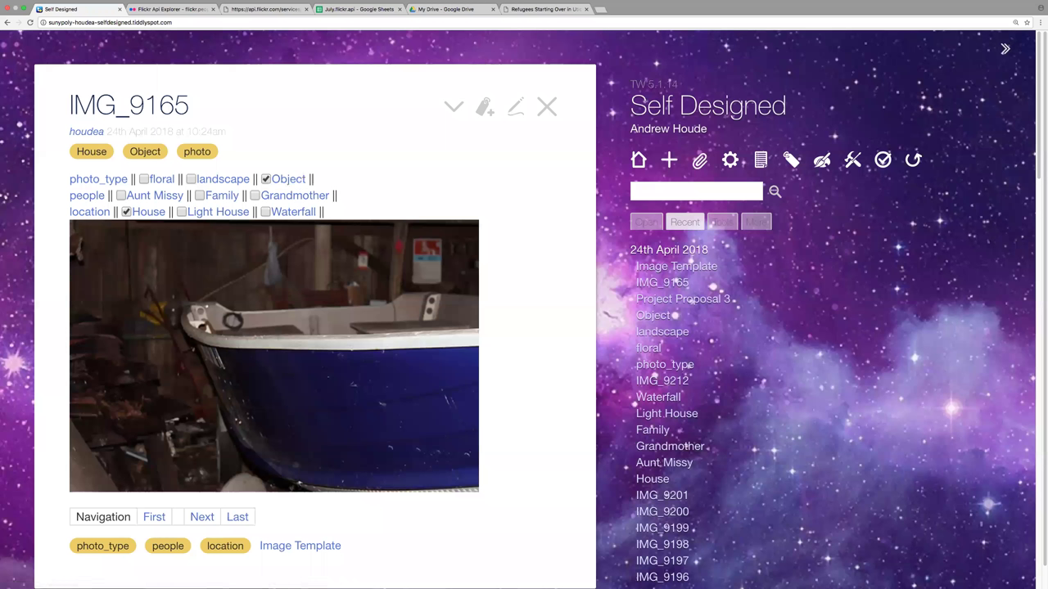
Toggle IMG_9165's landscape tag on then off, and open the landscape tiddler listing twelve photos.
scroll(315, 327, down, 1)
click(191, 179)
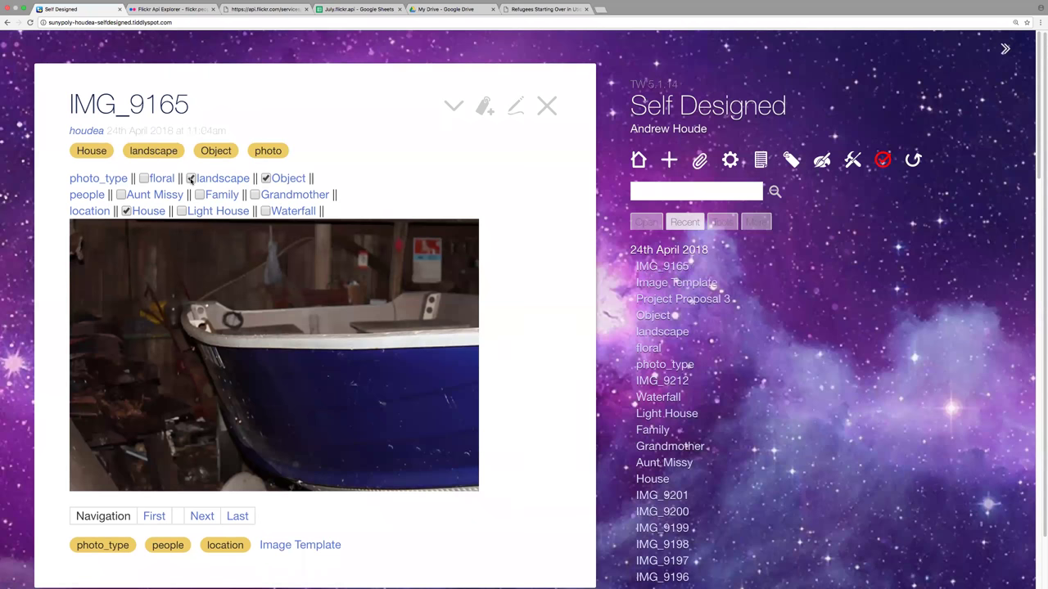
click(191, 179)
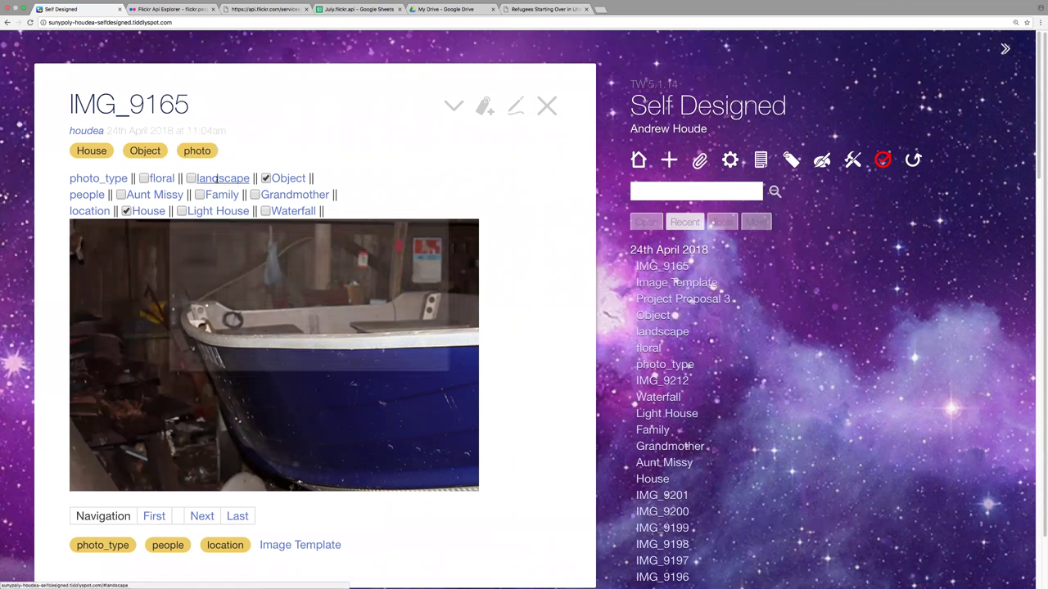
click(217, 179)
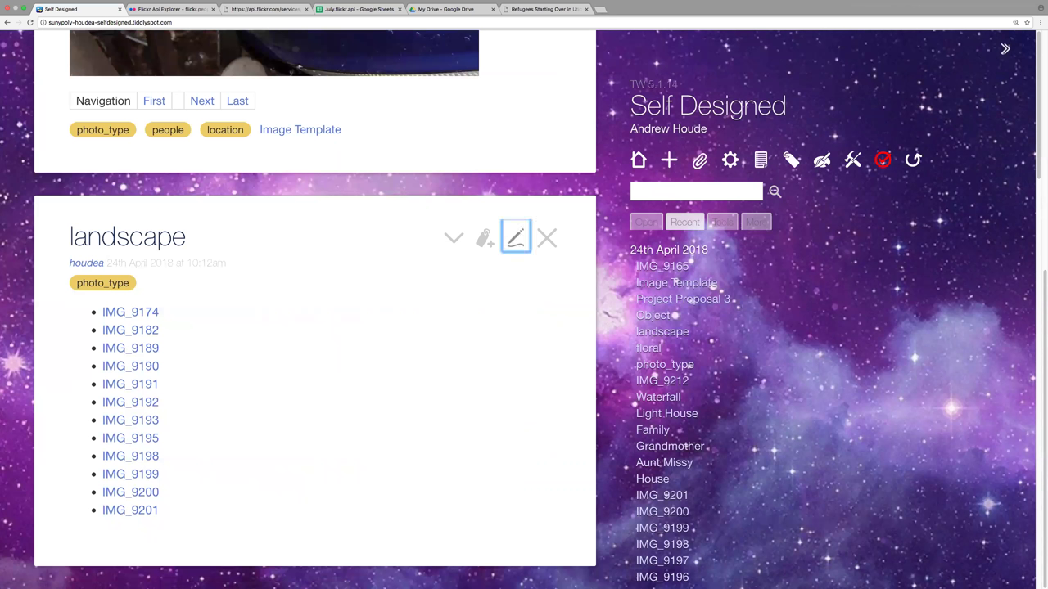
Resave the landscape tiddler unchanged and close it, returning to IMG_9165 with landscape unticked.
click(515, 238)
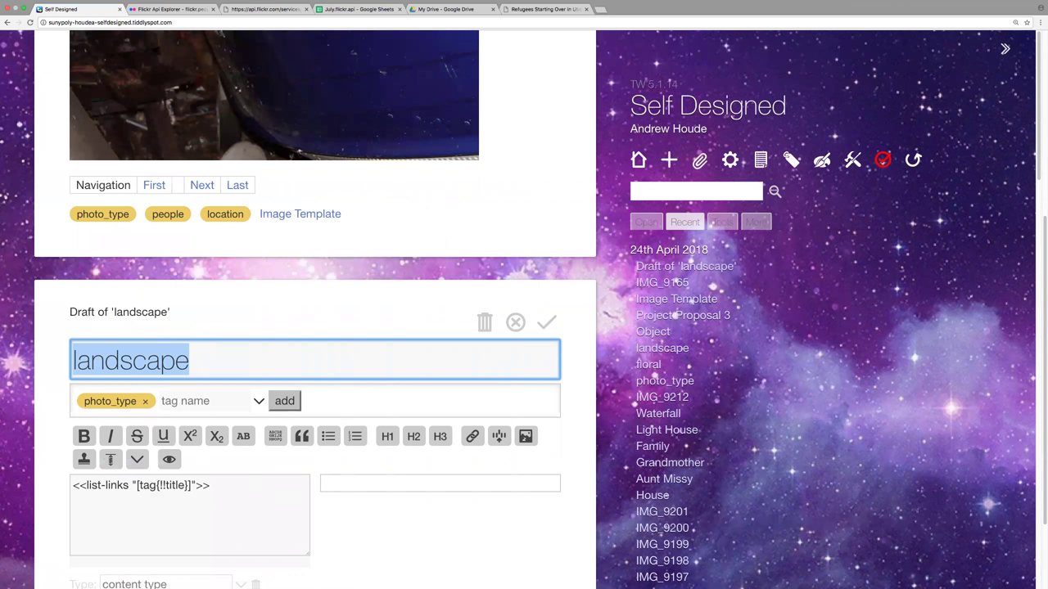
click(546, 323)
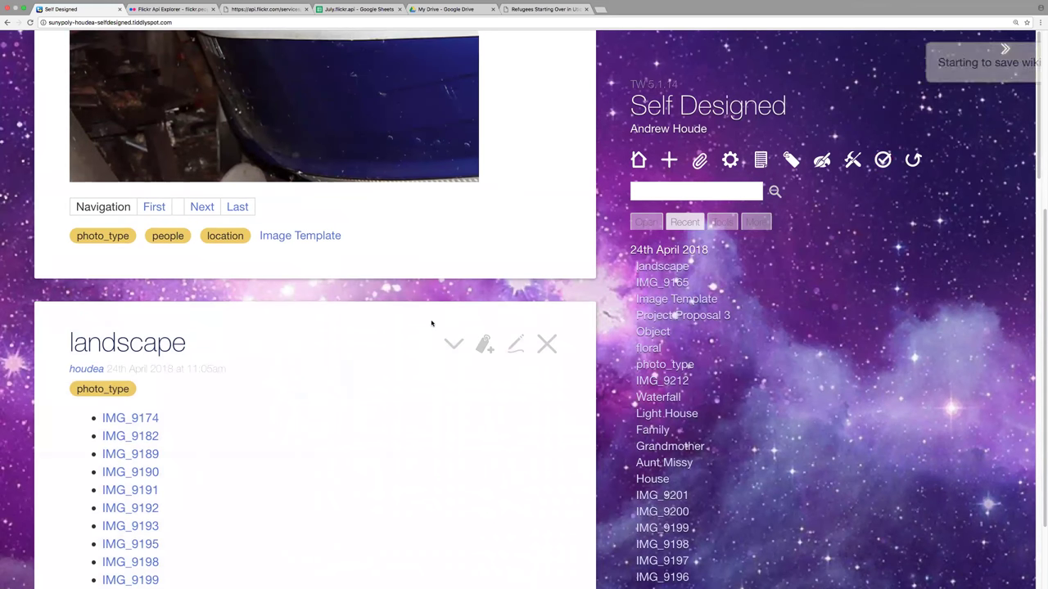
click(547, 344)
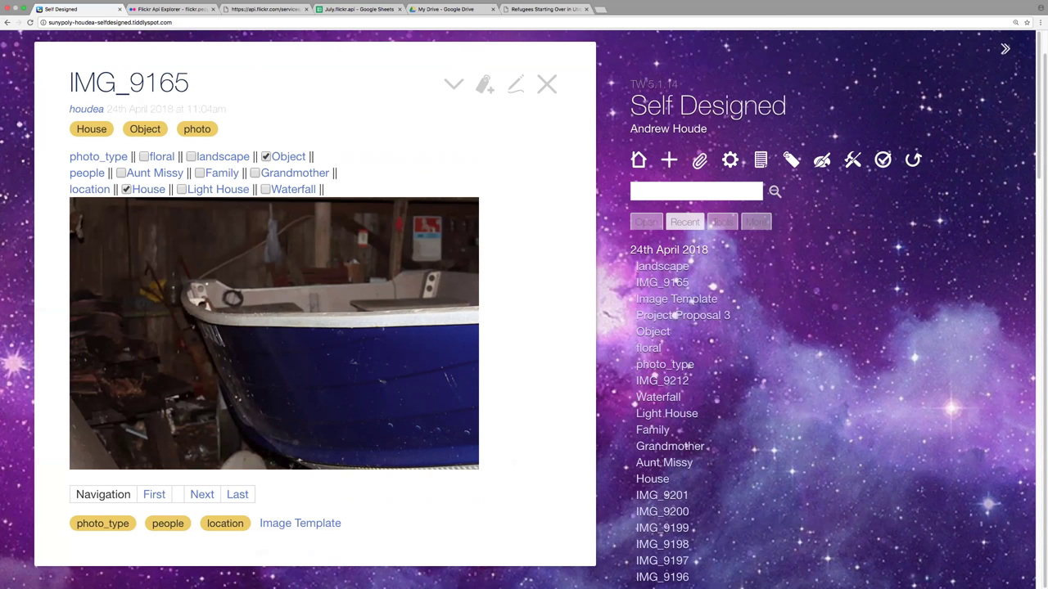
Open and close landscape, toggle IMG_9165's landscape tag on then off, and close IMG_9165.
click(218, 160)
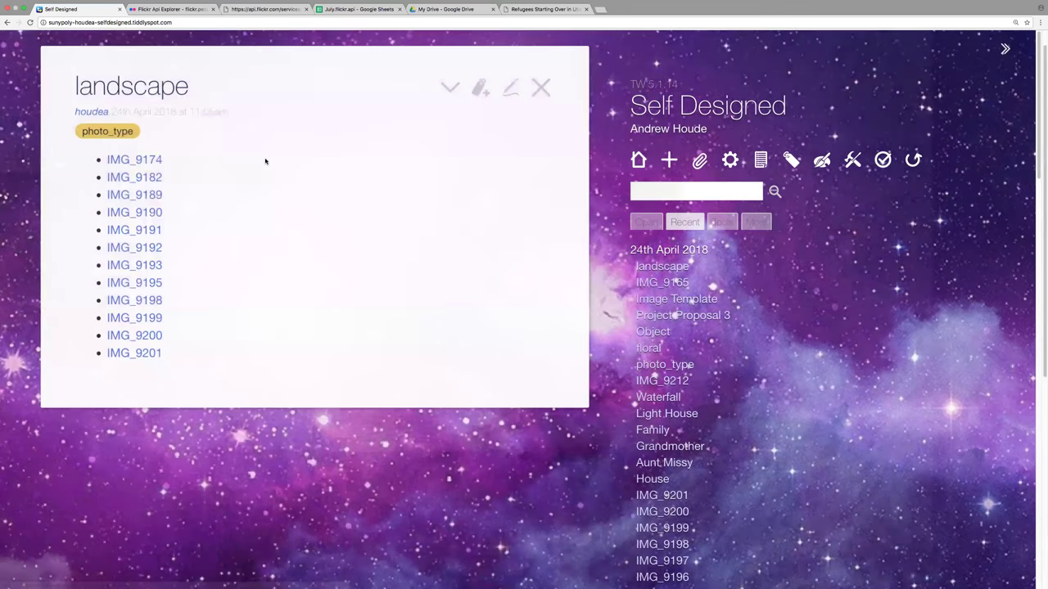
click(547, 107)
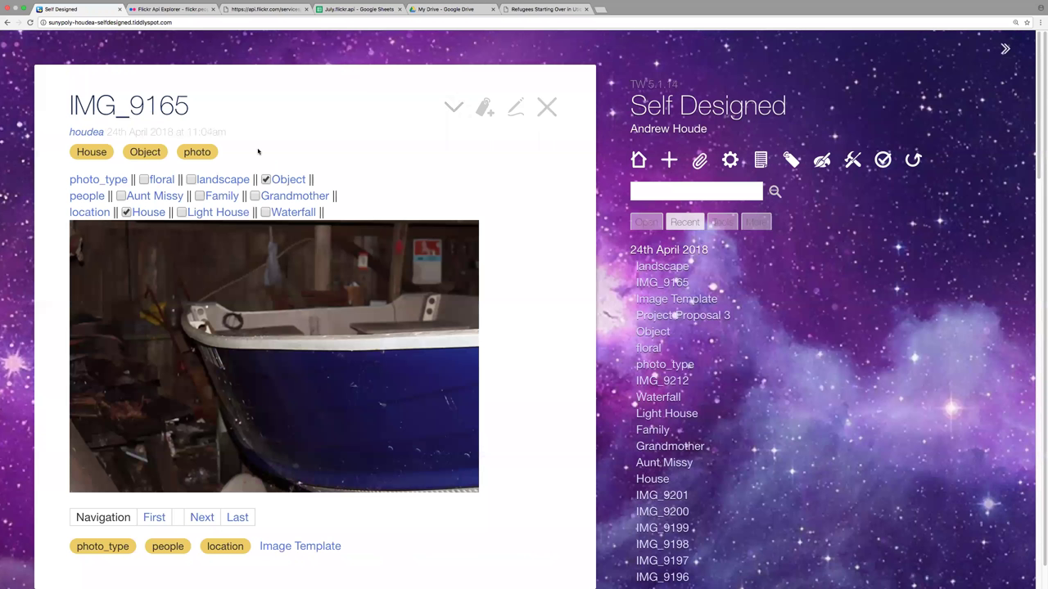
click(191, 179)
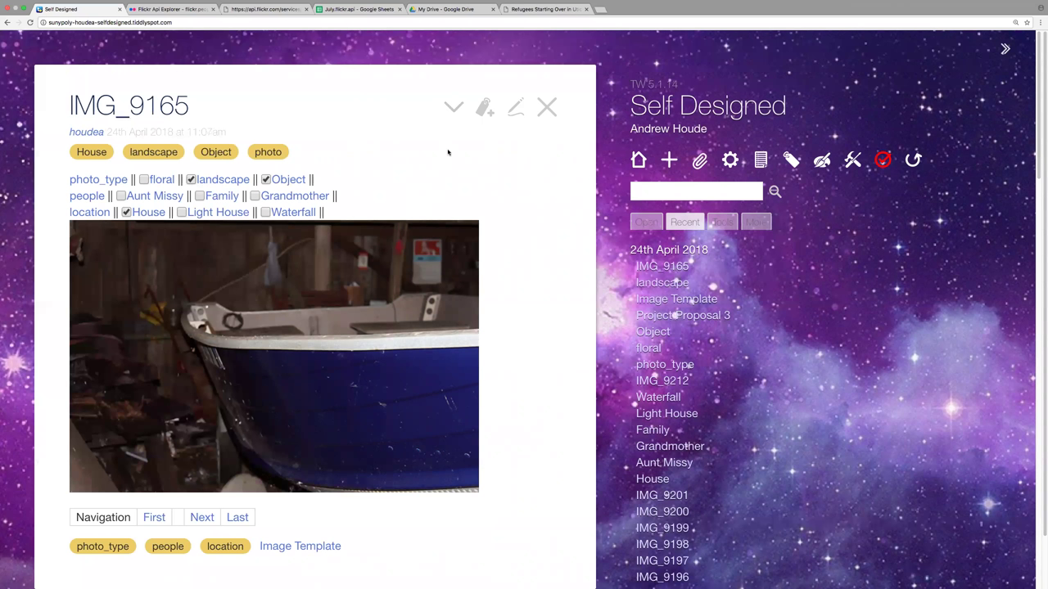
click(191, 179)
click(546, 108)
scroll(319, 348, down, 20)
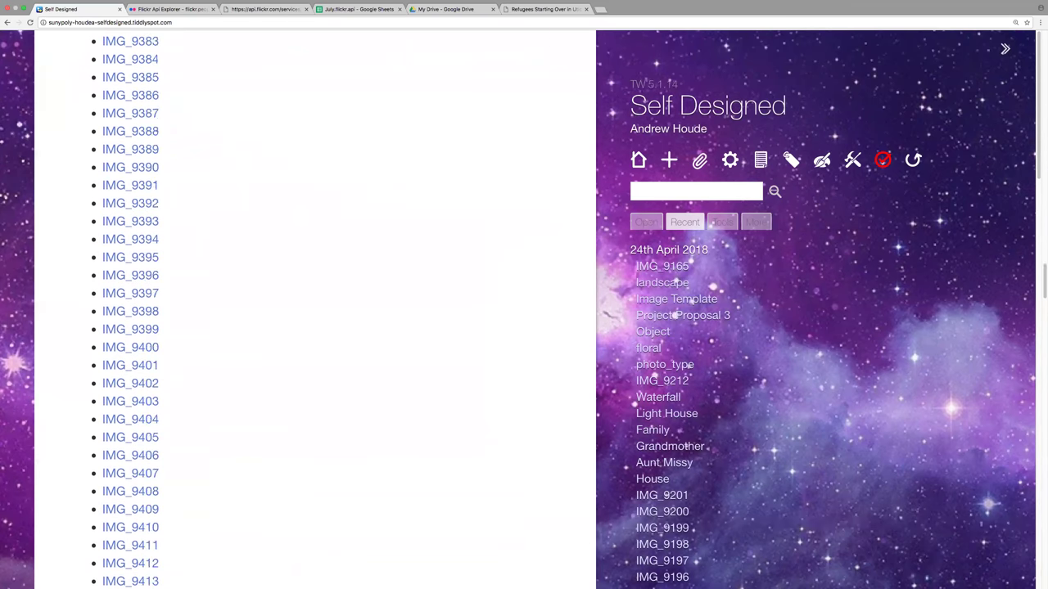
Open IMG_9481 and tag it with Waterfall and landscape.
click(131, 362)
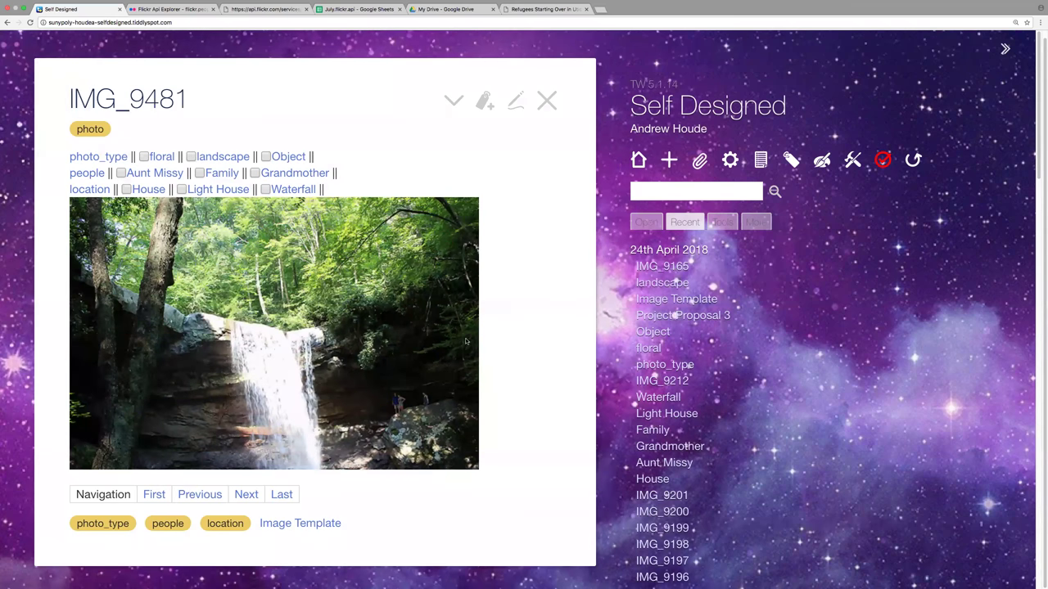
click(265, 189)
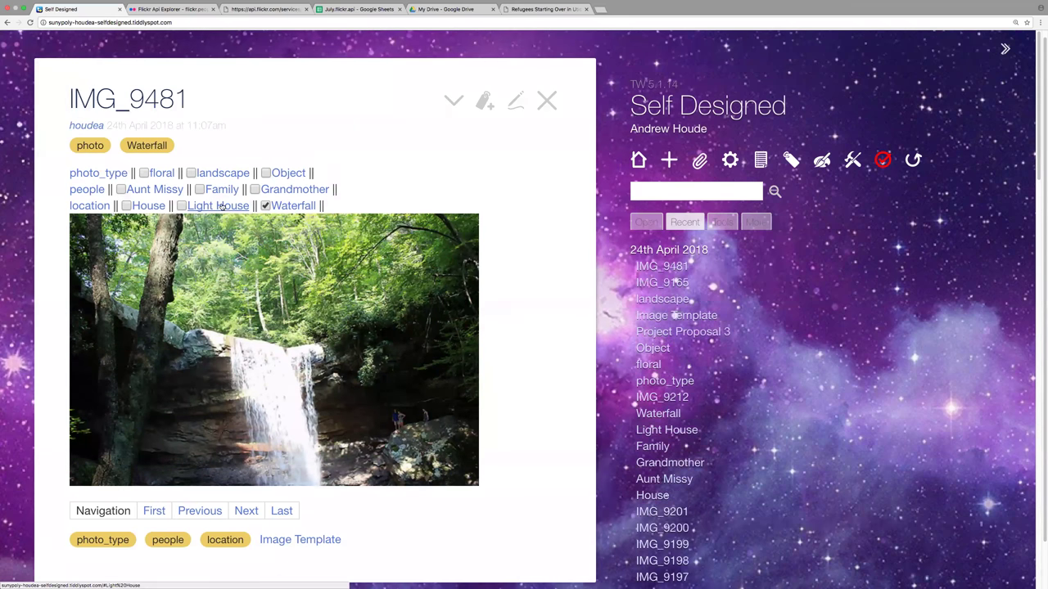
click(191, 173)
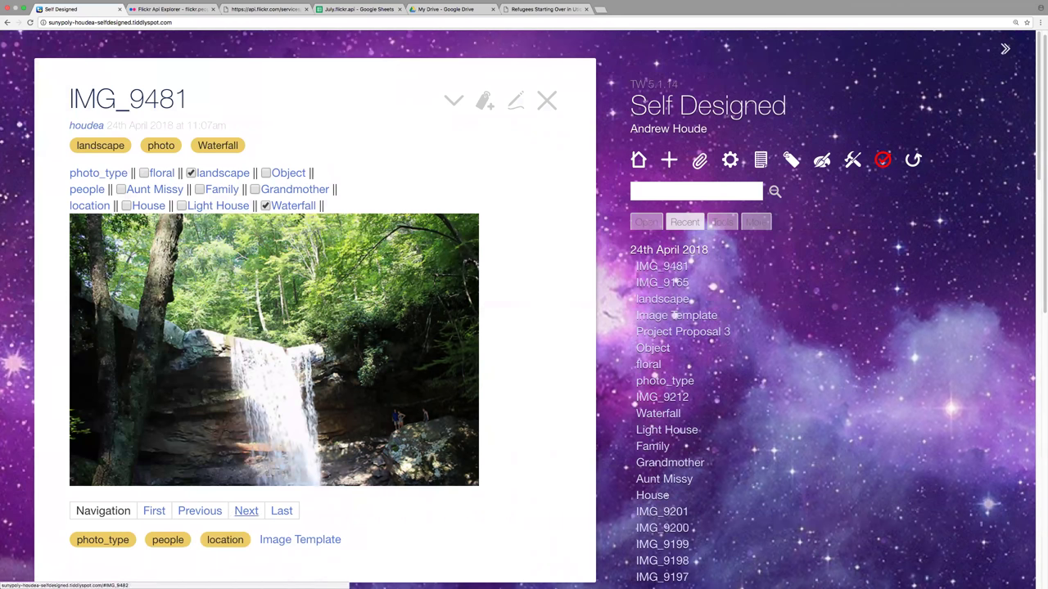
Move to IMG_9482, tag it landscape and Waterfall, and open the photo_type tag tiddler.
click(245, 511)
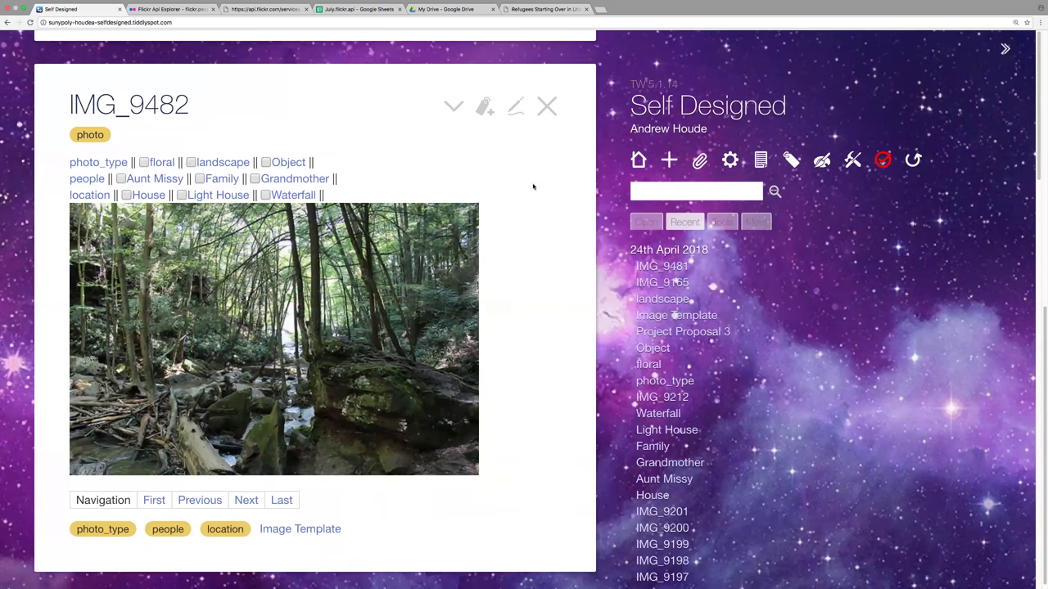
click(208, 164)
click(266, 212)
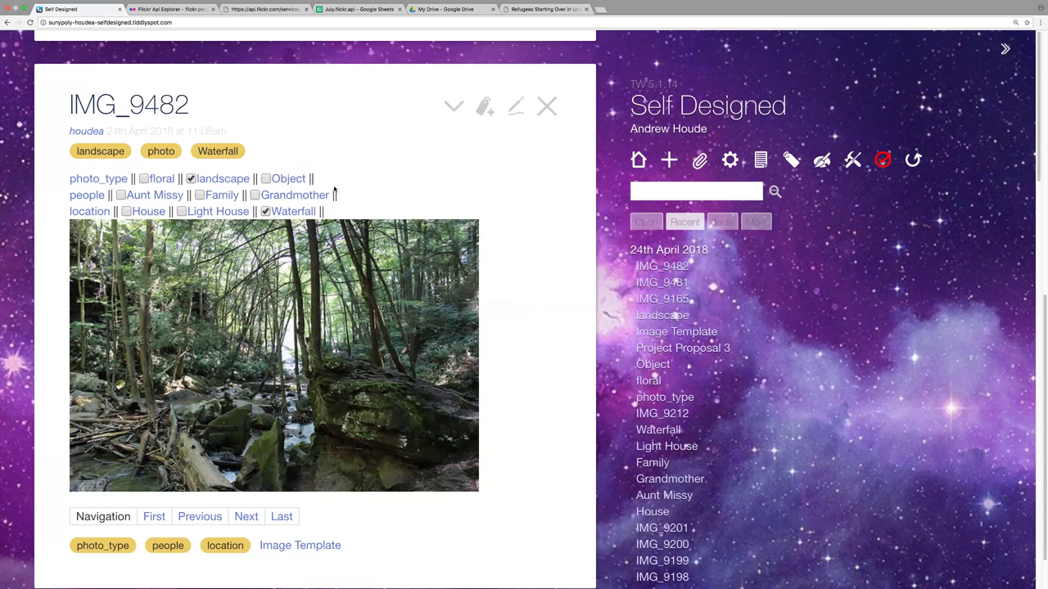
click(98, 179)
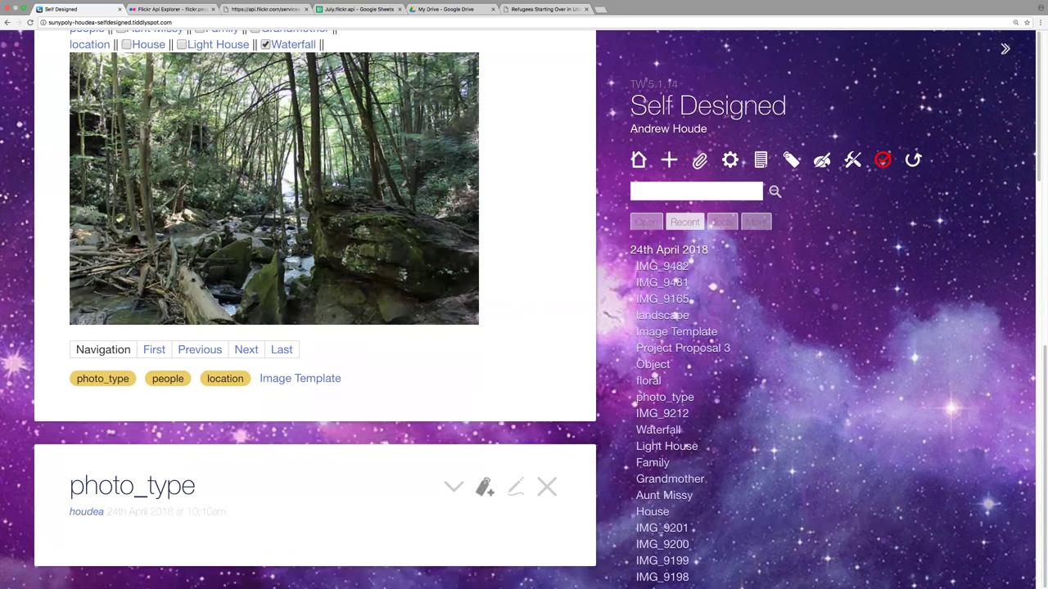
Add a new tiddler titled 'Micro' under photo_type and save it.
click(485, 487)
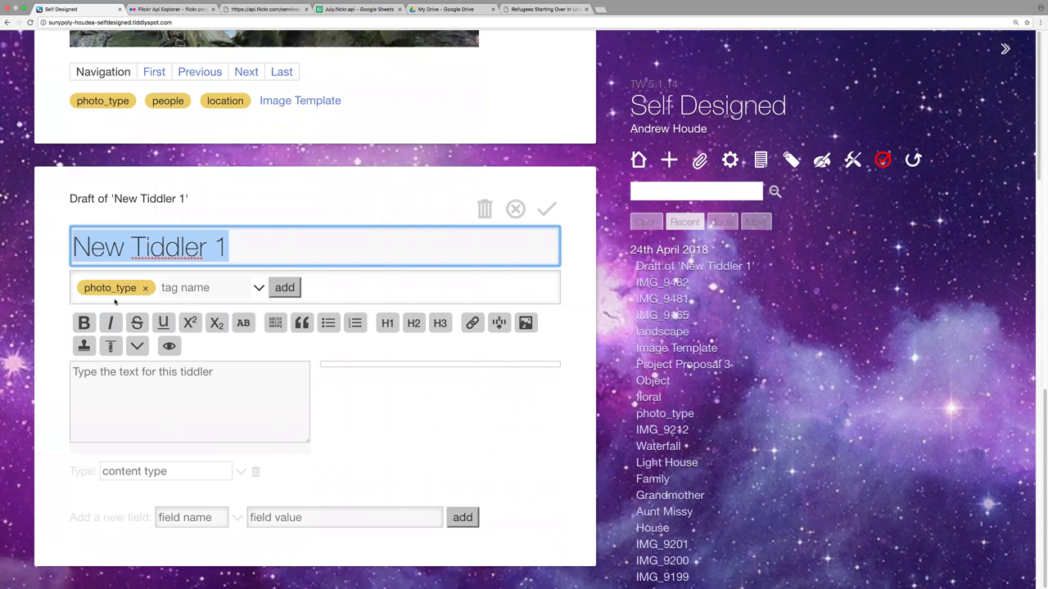
key(BackSpace)
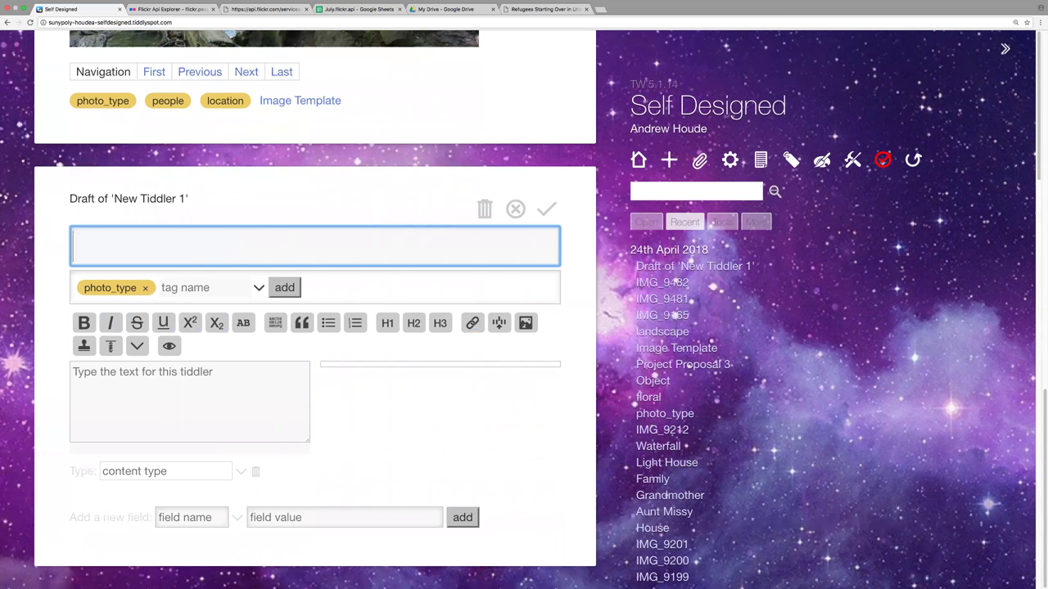
text(Micro)
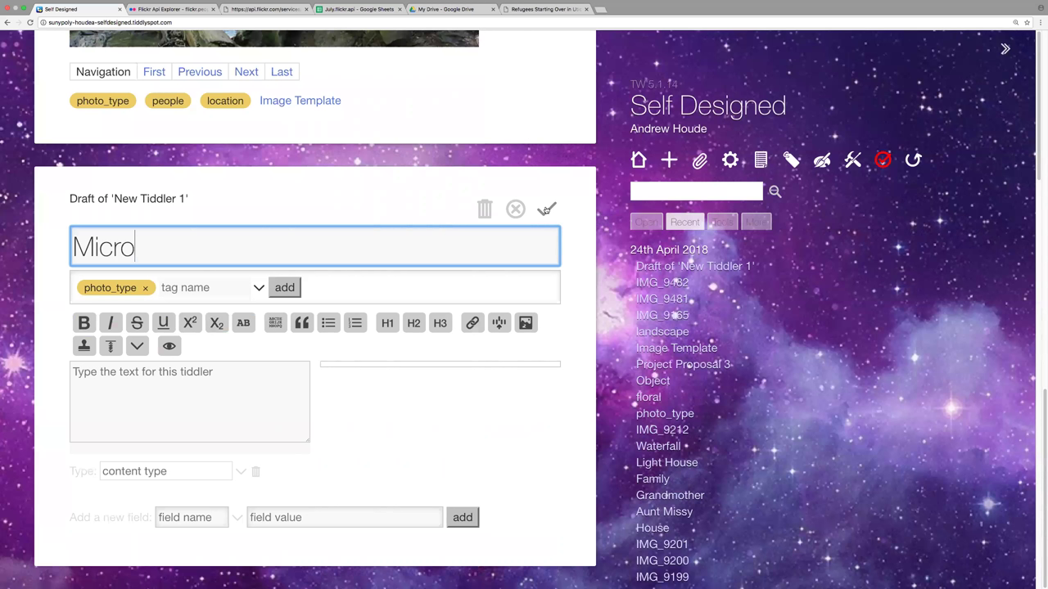
click(546, 210)
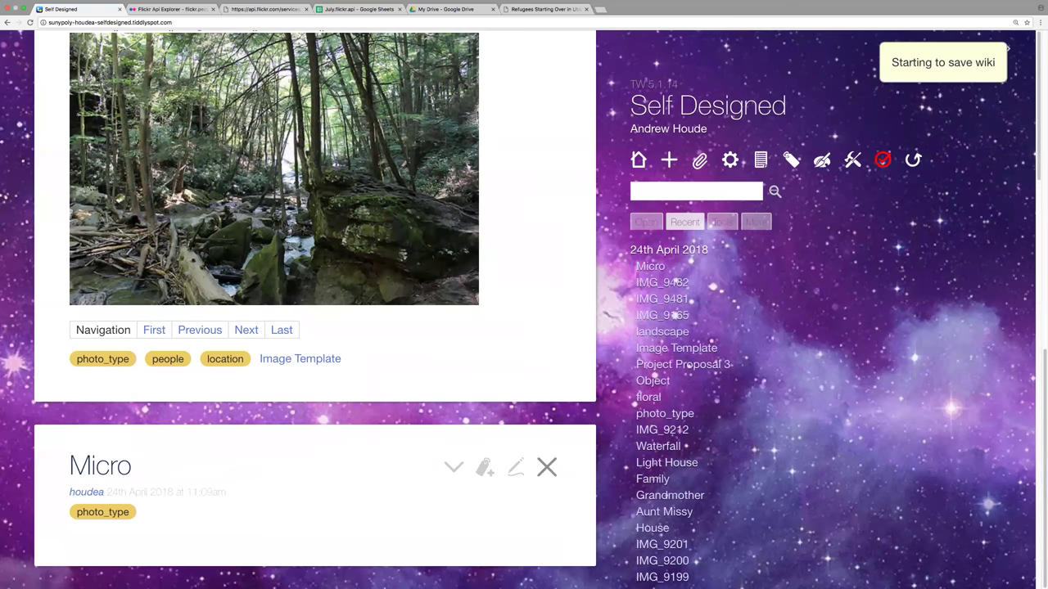
Close the Micro, photo_type and IMG_9482 tiddlers.
click(546, 467)
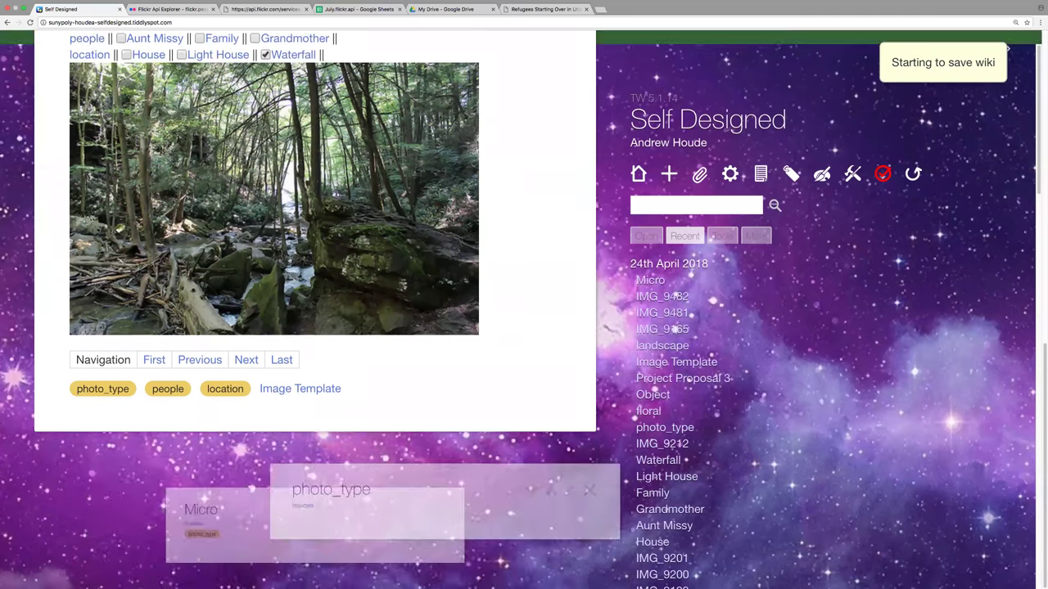
click(545, 520)
click(676, 283)
scroll(546, 456, up, 5)
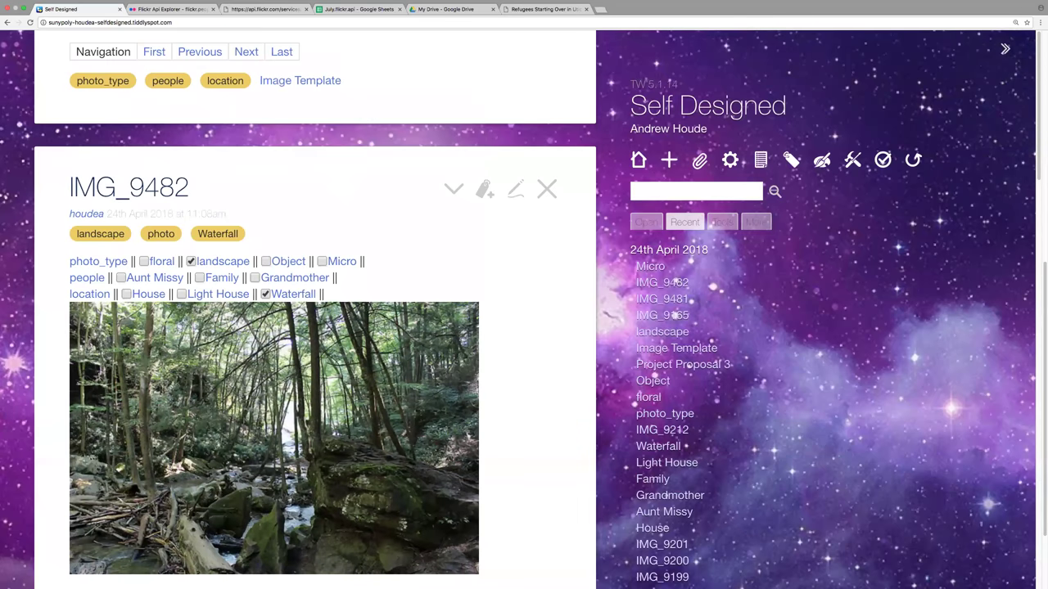
click(547, 456)
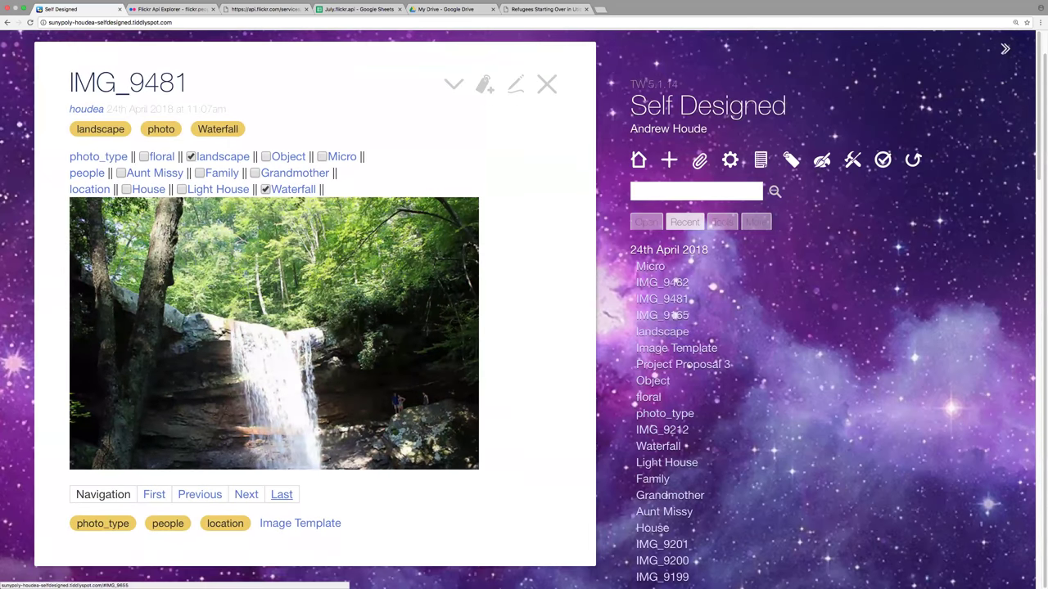
Page back from the last photo IMG_9655 to IMG_9648 and open its Light House location tiddler.
click(281, 495)
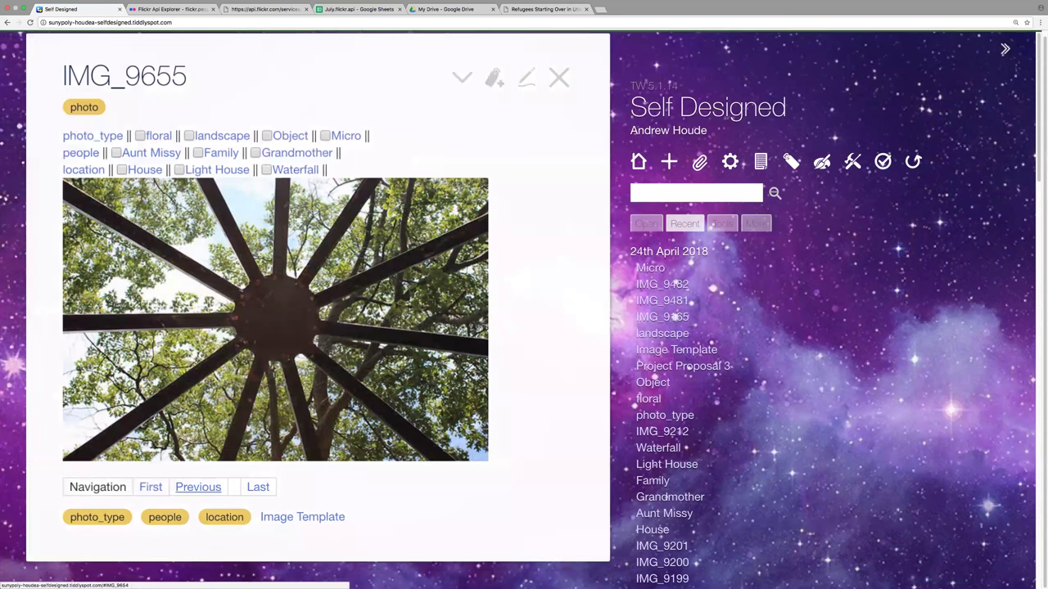
click(199, 495)
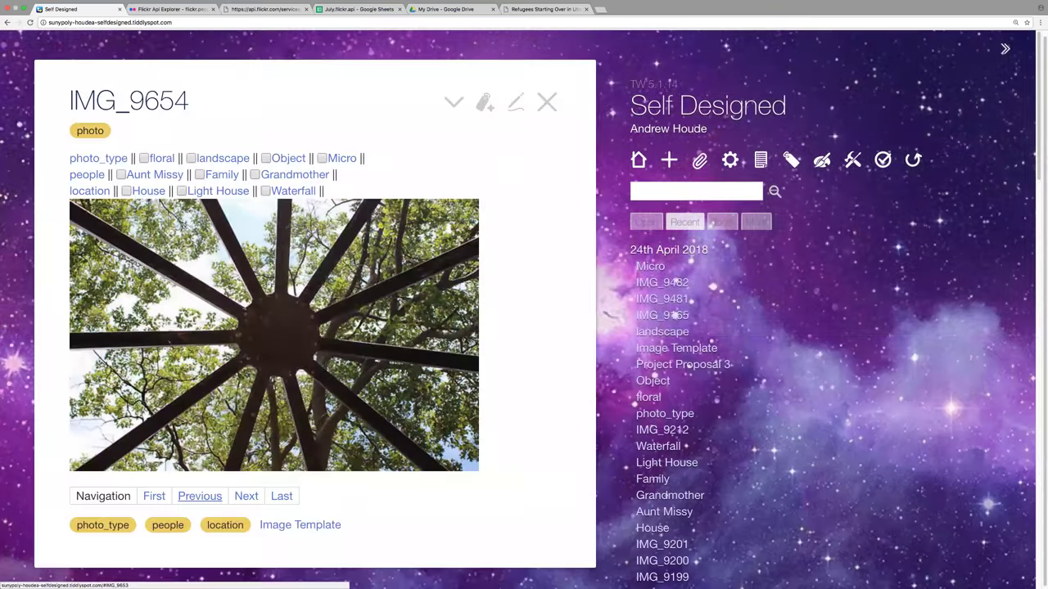
click(200, 496)
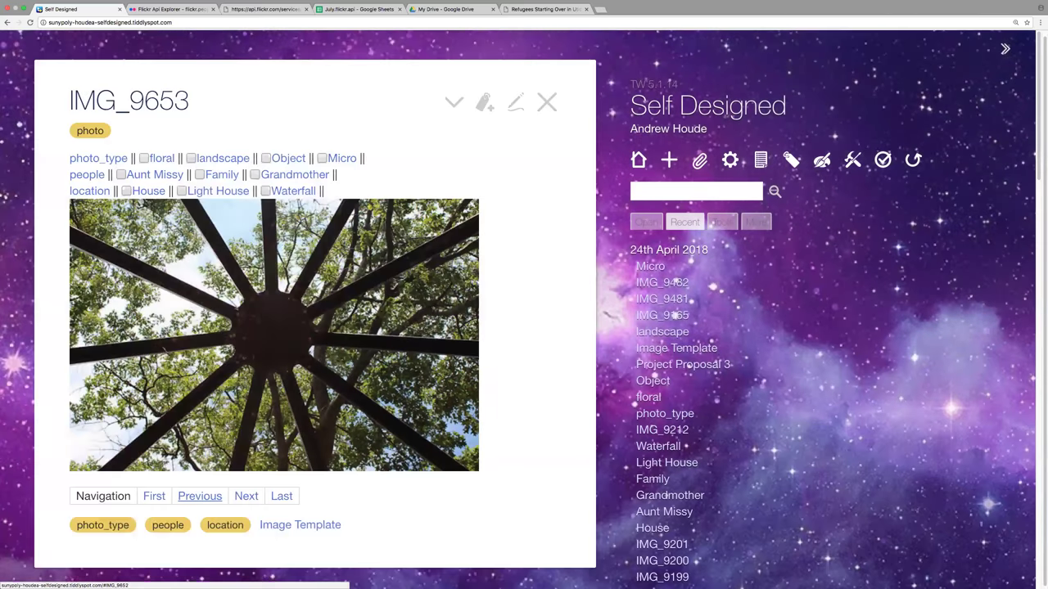
click(200, 496)
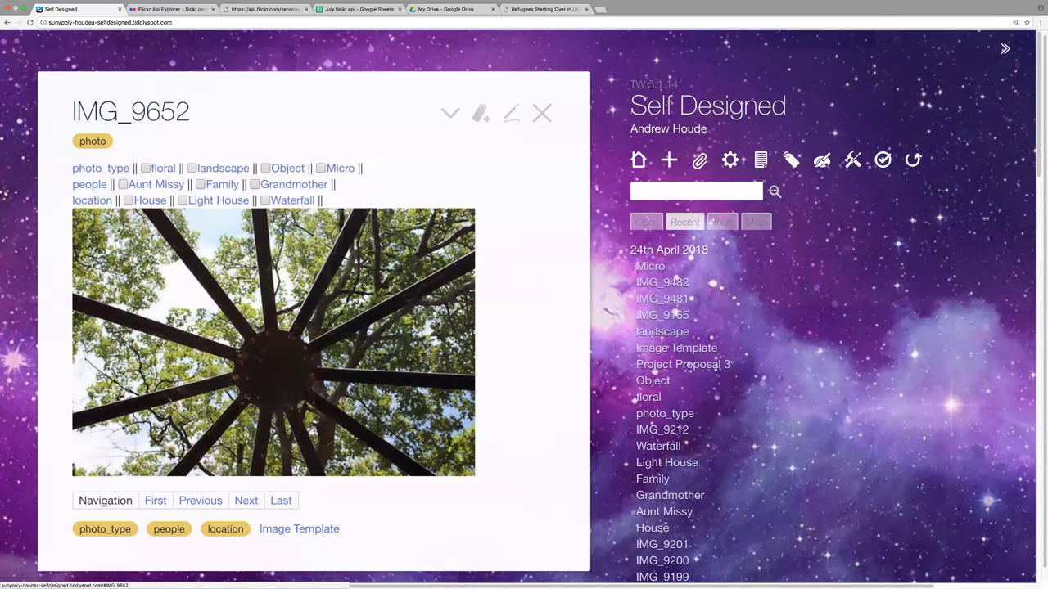
click(200, 496)
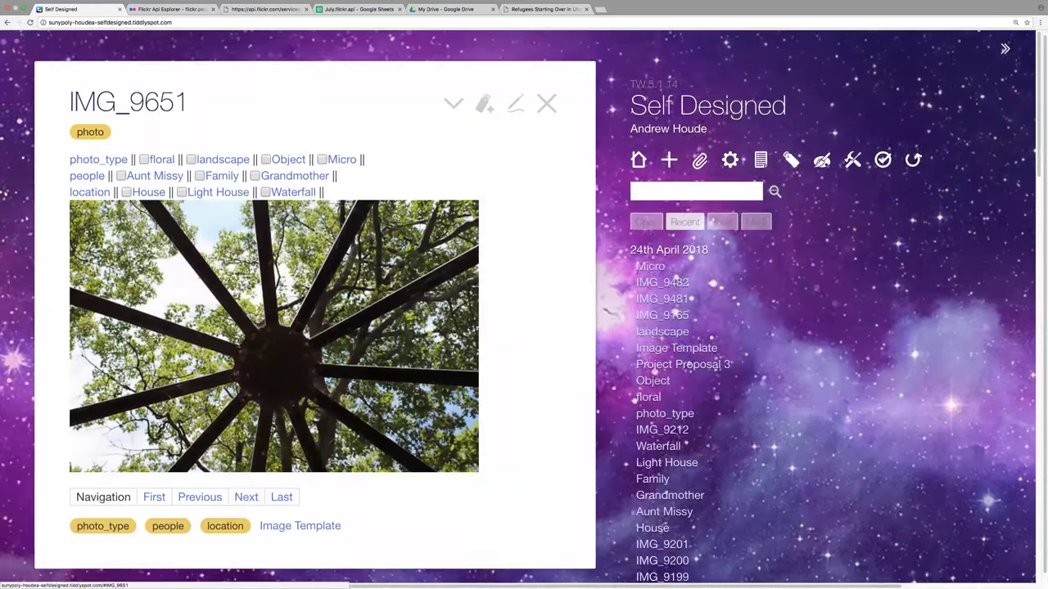
click(200, 497)
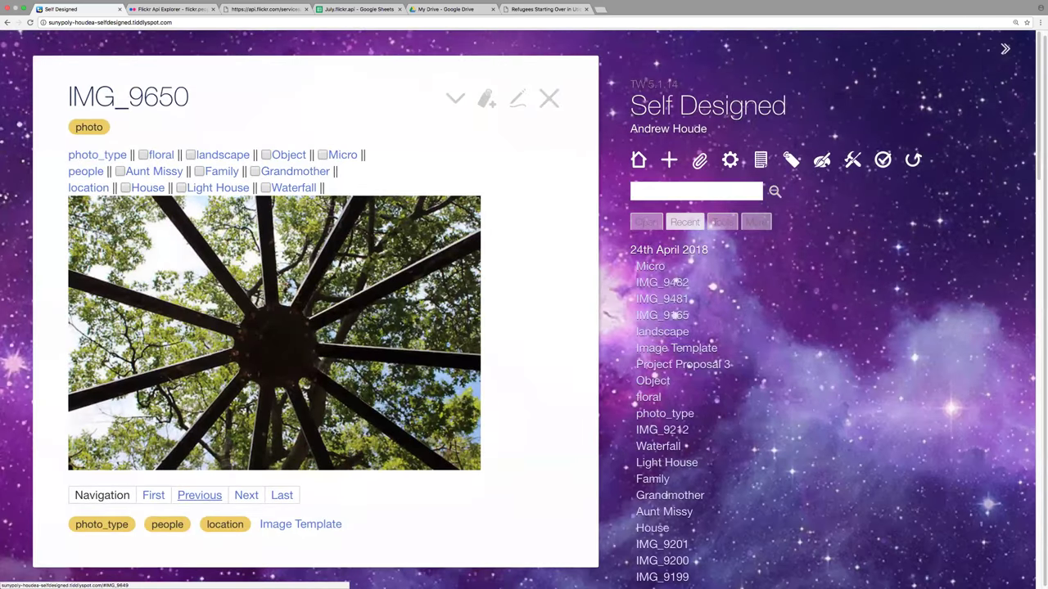
click(199, 496)
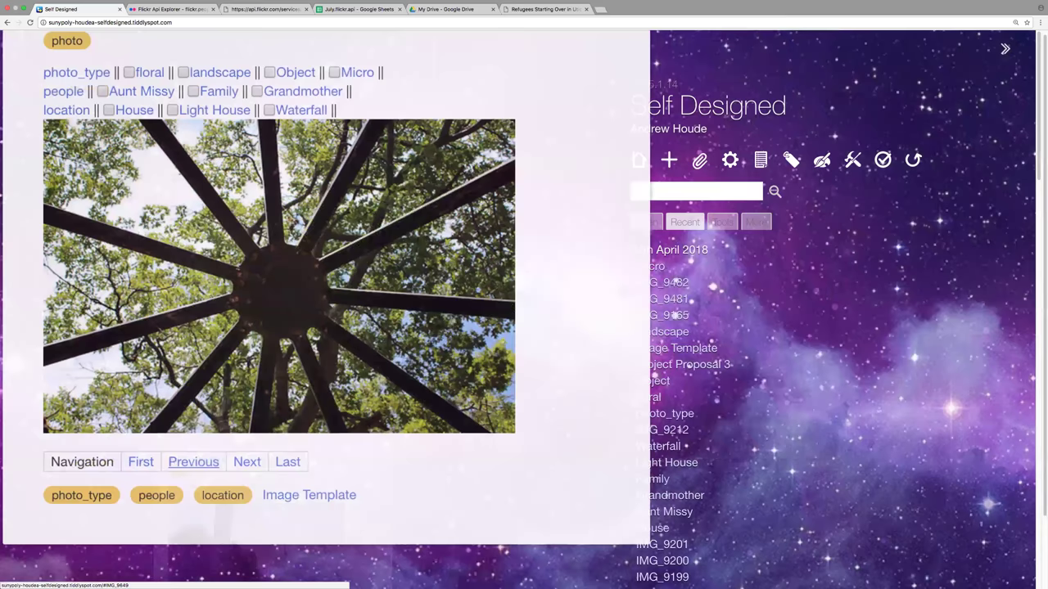
click(200, 496)
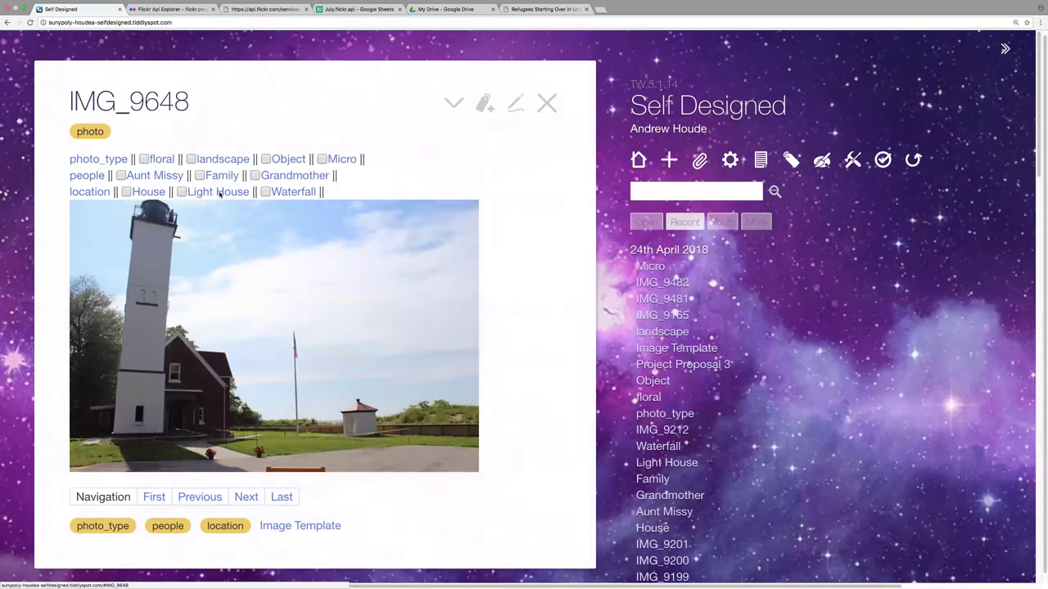
click(200, 496)
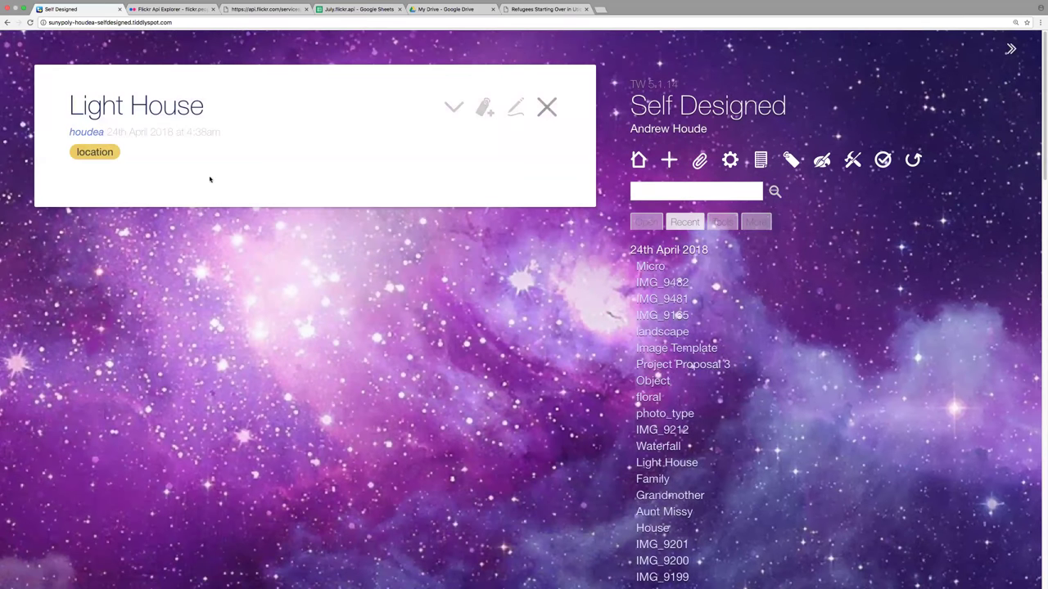
Close the Light House tiddler and tick Light House and landscape on IMG_9648.
click(547, 106)
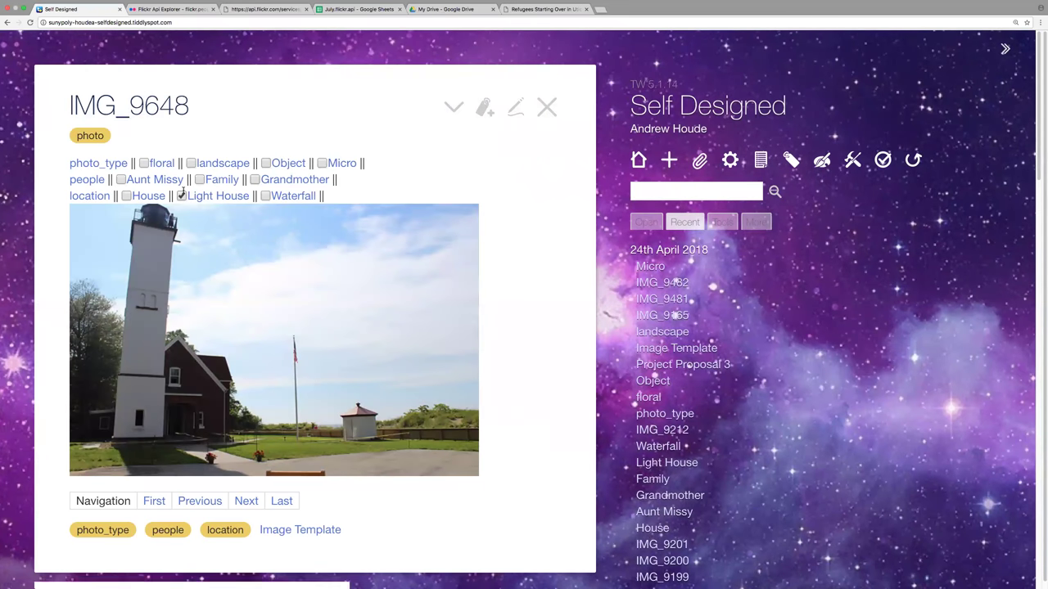
click(183, 196)
click(192, 180)
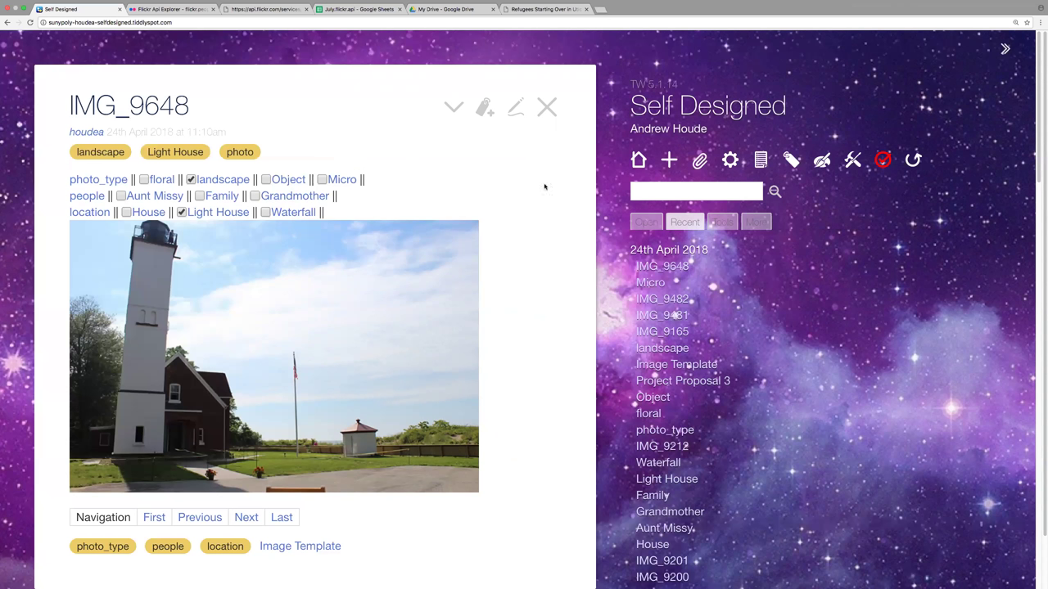
Inspect the $:/pop filter on Advanced Search's Filter tab, then close the search tiddler.
click(774, 190)
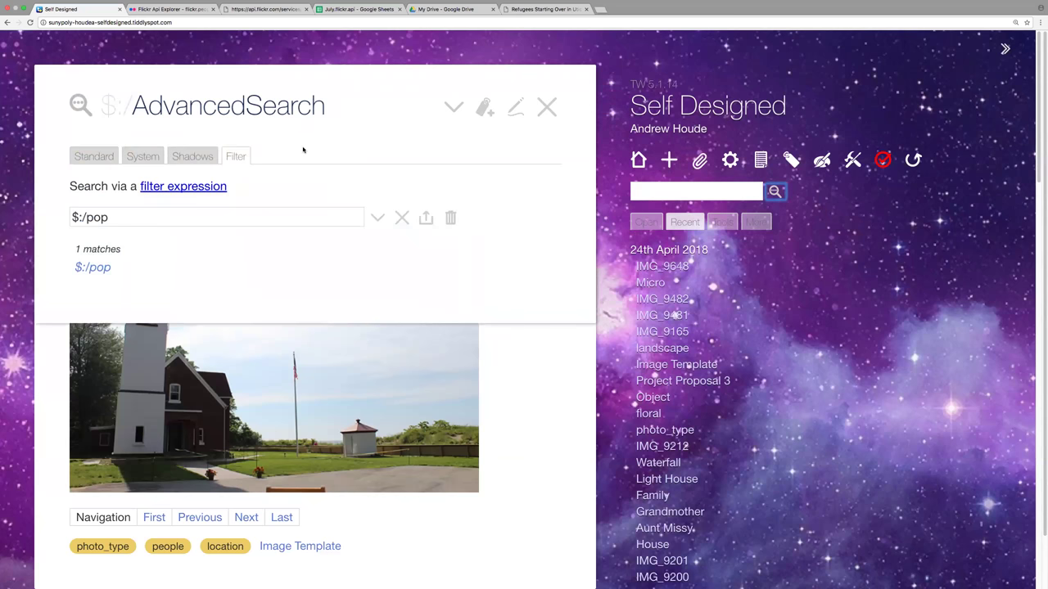
click(197, 215)
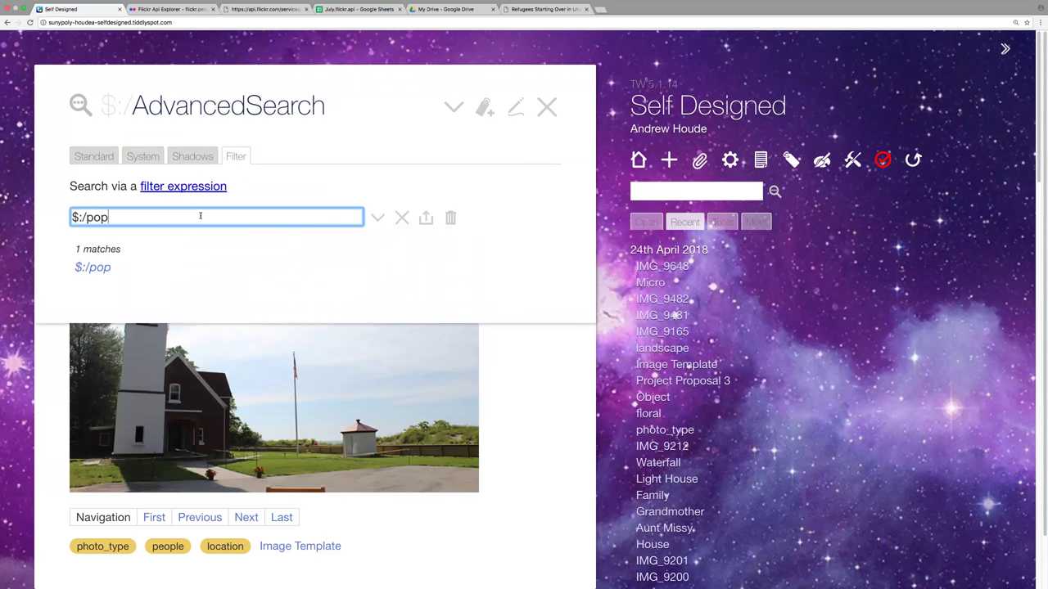
click(241, 159)
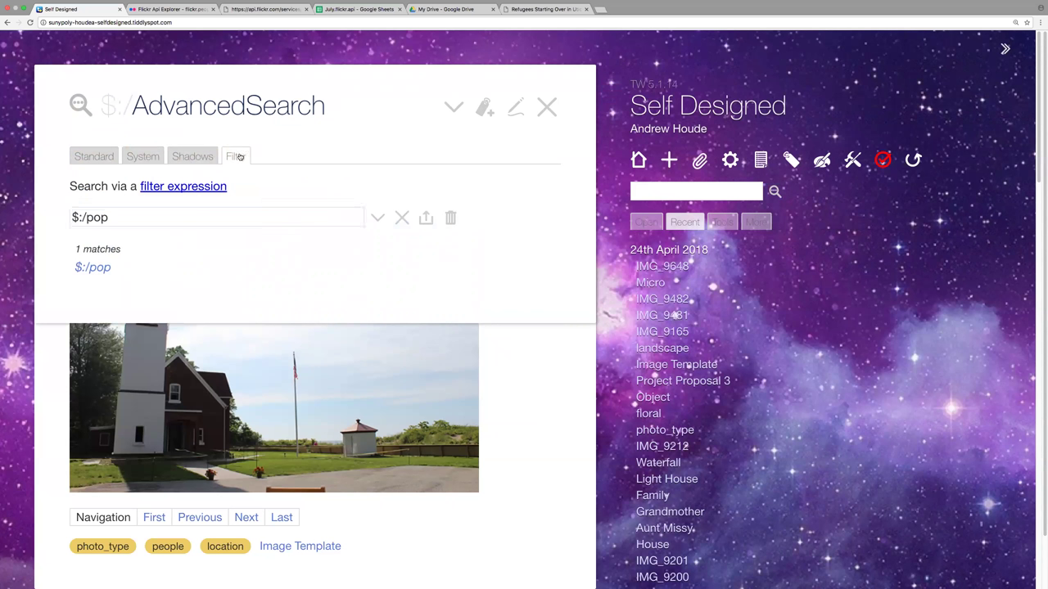
click(259, 215)
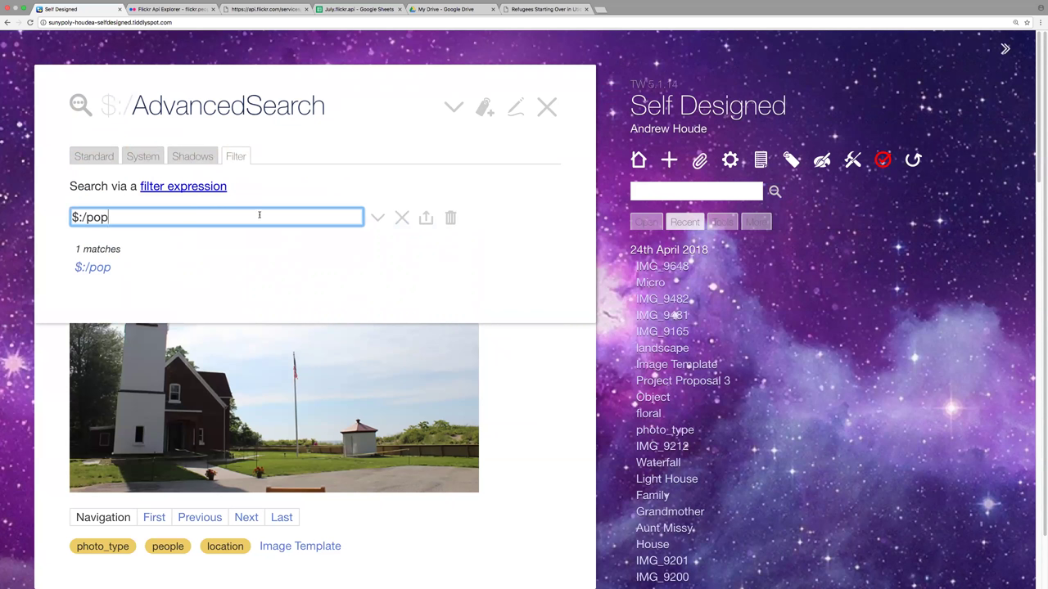
click(547, 107)
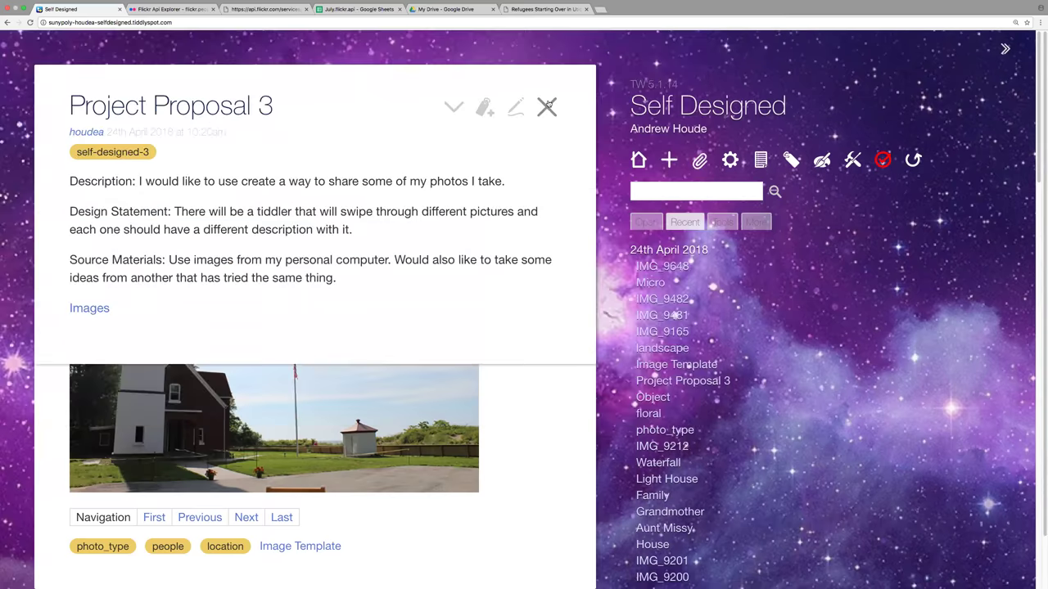
Close Project Proposal 3, IMG_9648 and Images so IMG_9481 is on top.
click(548, 107)
click(548, 107)
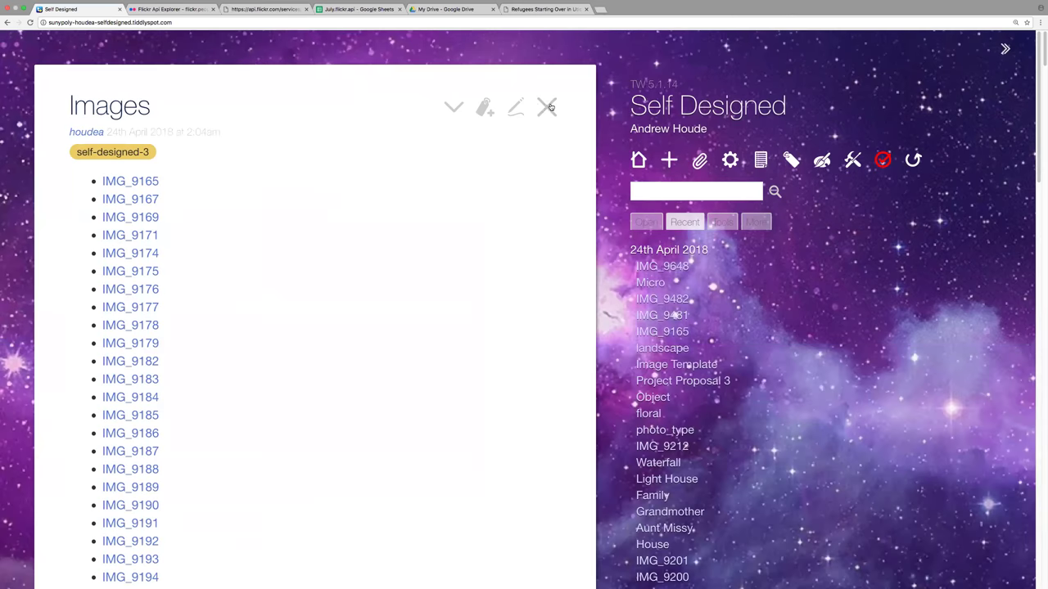
click(549, 108)
click(547, 107)
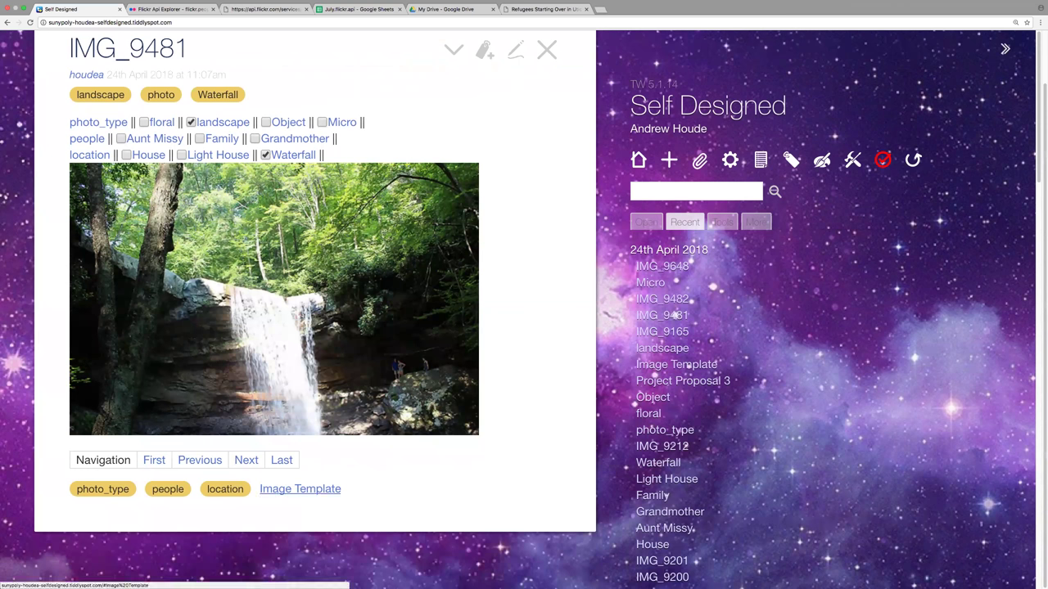
click(300, 488)
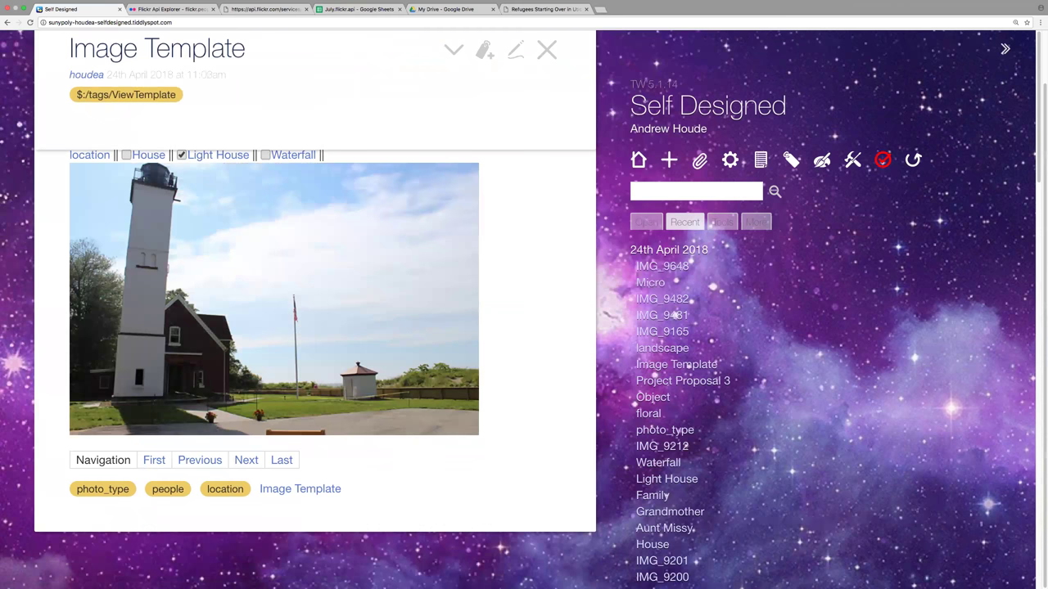
click(546, 50)
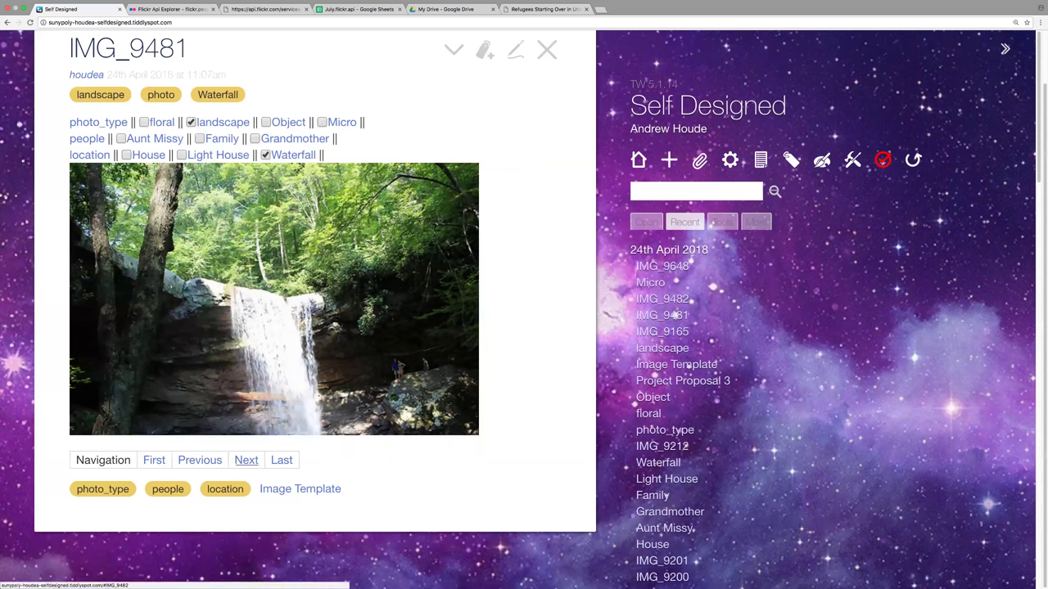
Advance from IMG_9481 to IMG_9482 with the Next navigation button.
click(246, 460)
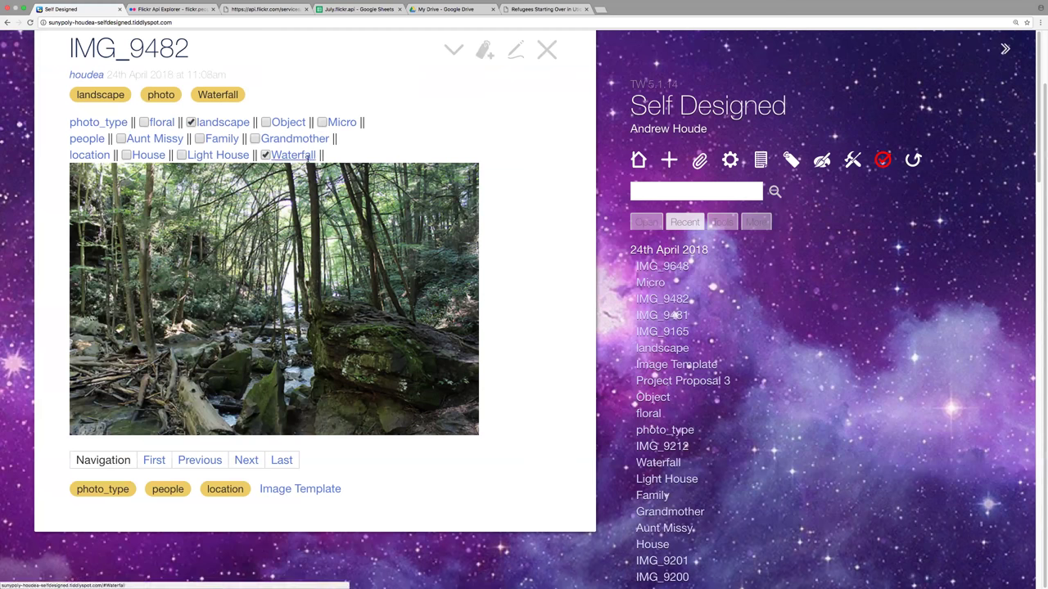
Untick Waterfall on IMG_9482 and tick Waterfall on the lighthouse photo IMG_9648.
click(295, 155)
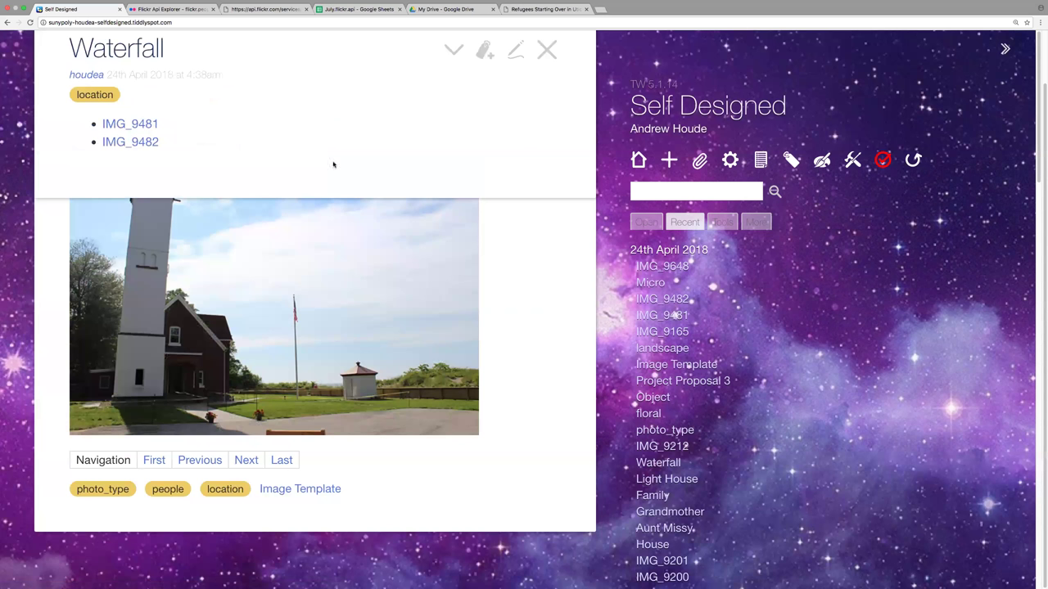
click(547, 51)
click(547, 51)
click(264, 155)
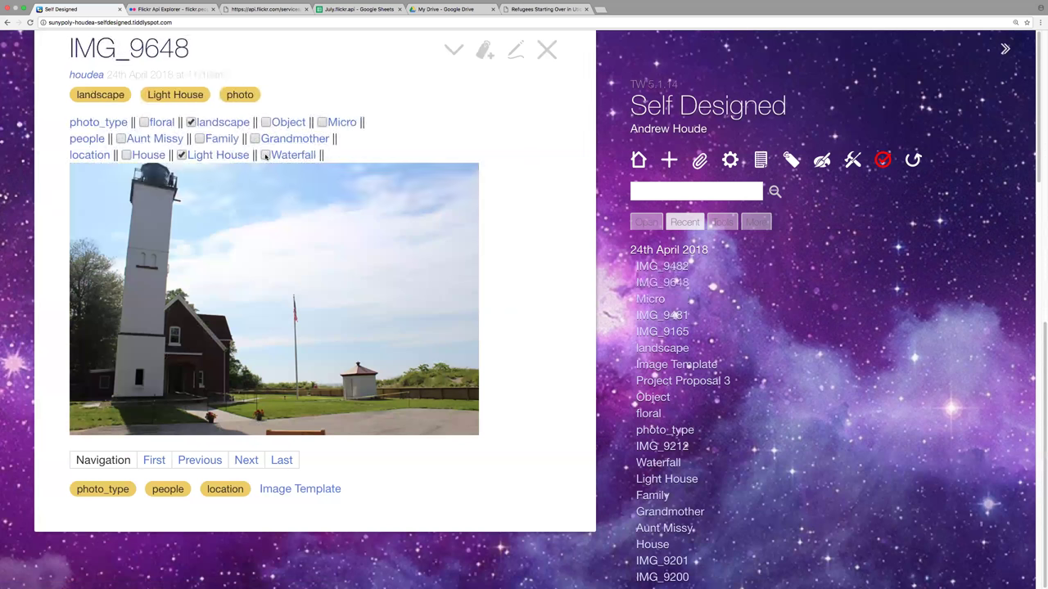
click(264, 156)
Check the tag lists for Waterfall, photo, Light House and landscape on IMG_9648.
click(304, 95)
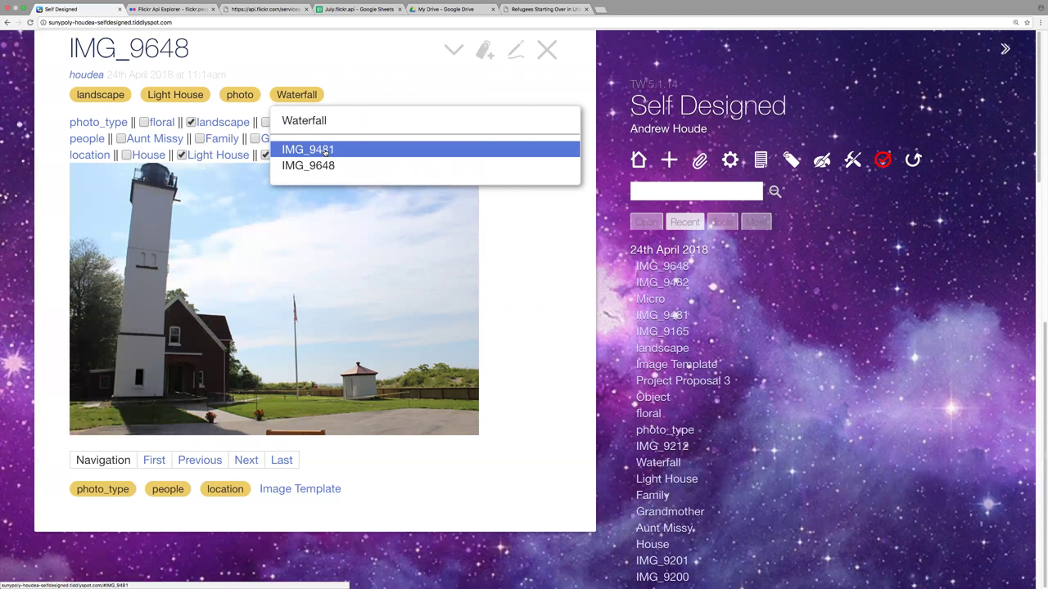
click(242, 102)
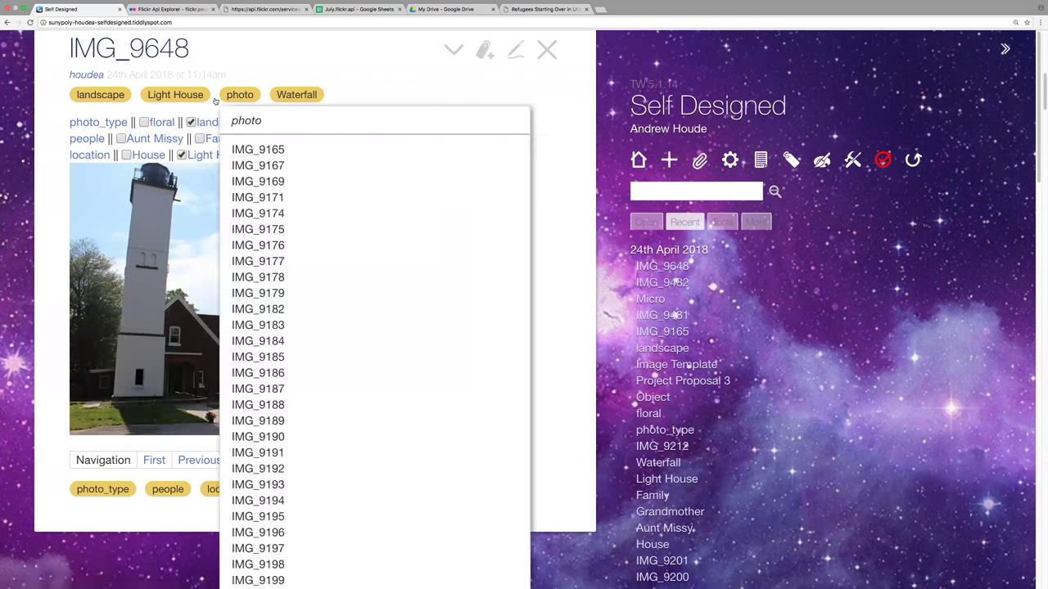
click(171, 99)
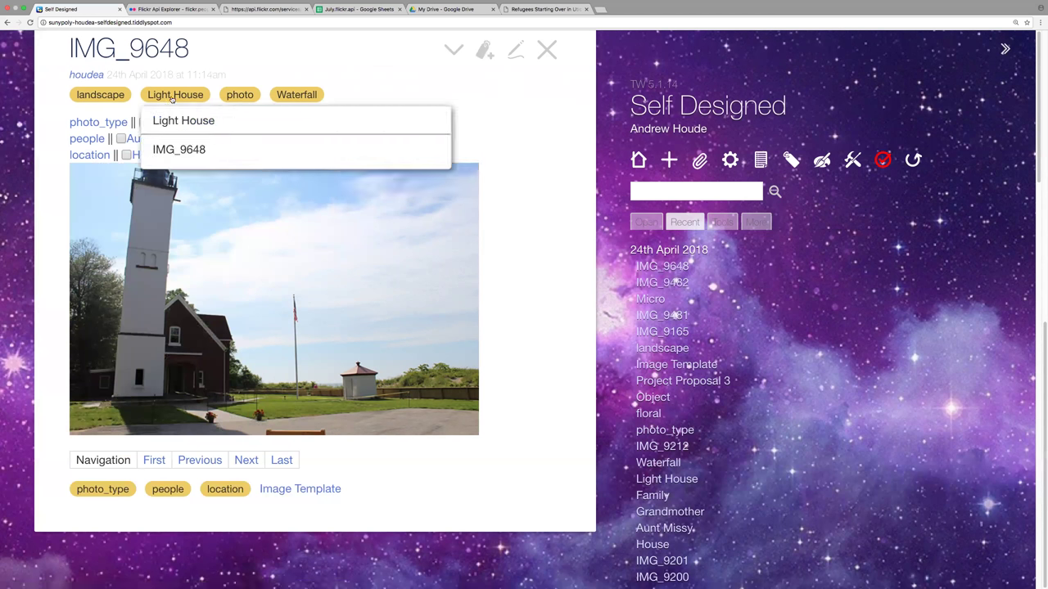
click(112, 97)
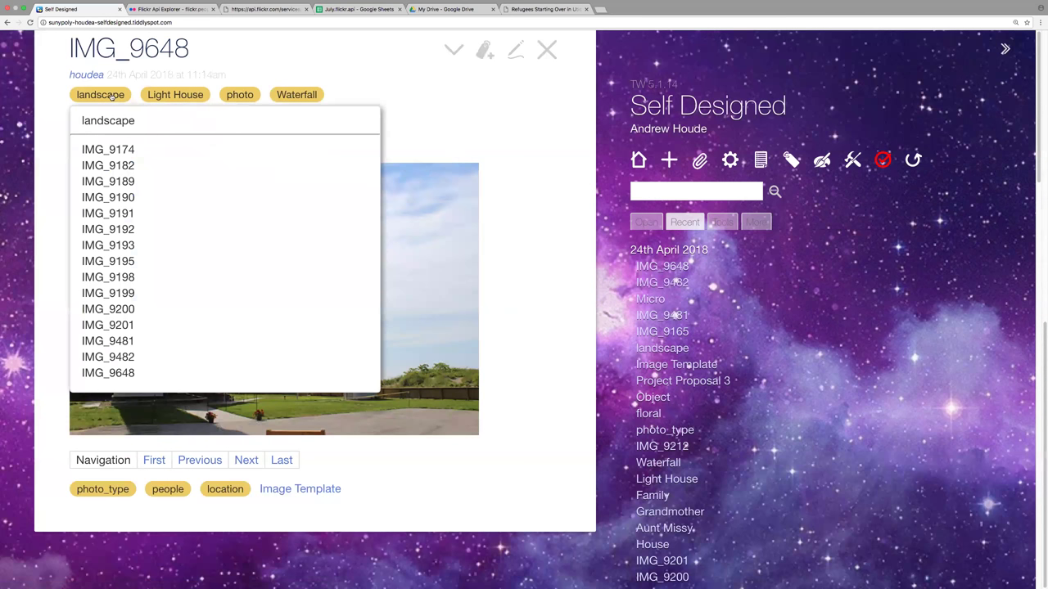
click(371, 97)
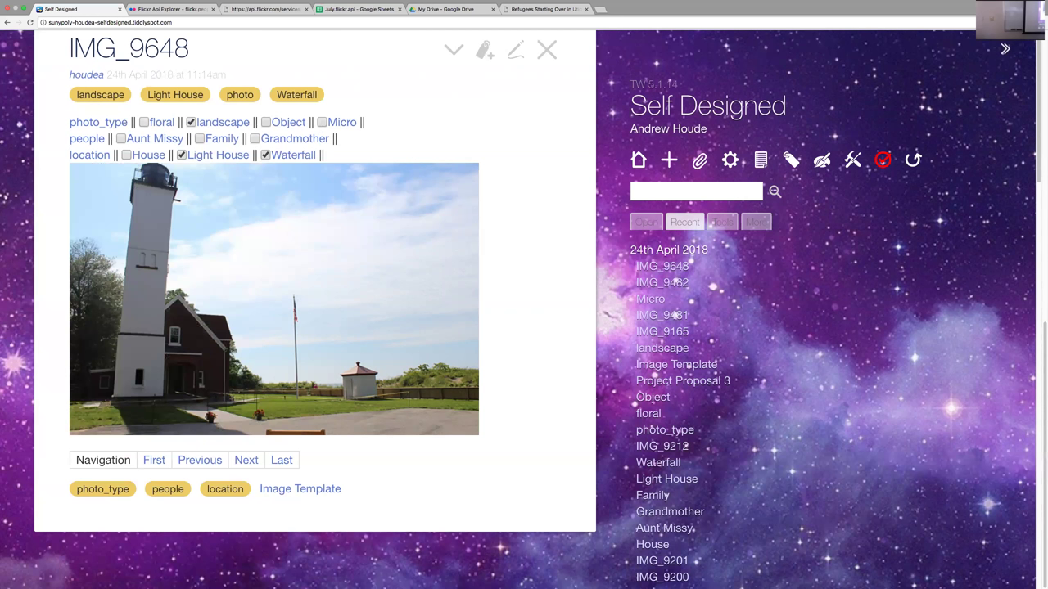
Close the IMG_9648 tiddler and take the browser out of full screen.
click(547, 50)
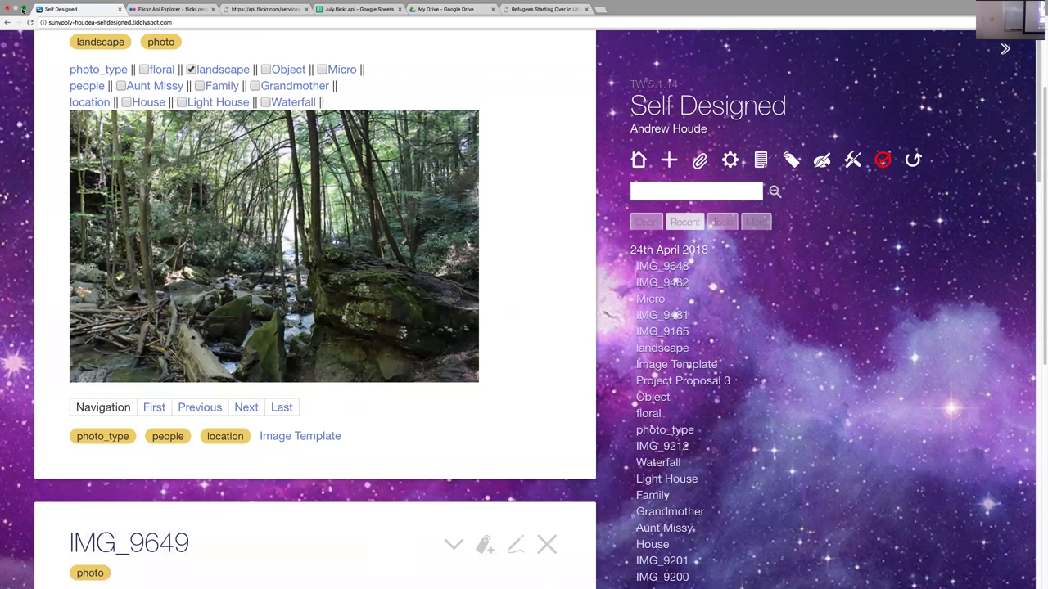
key(ctrl+super+f)
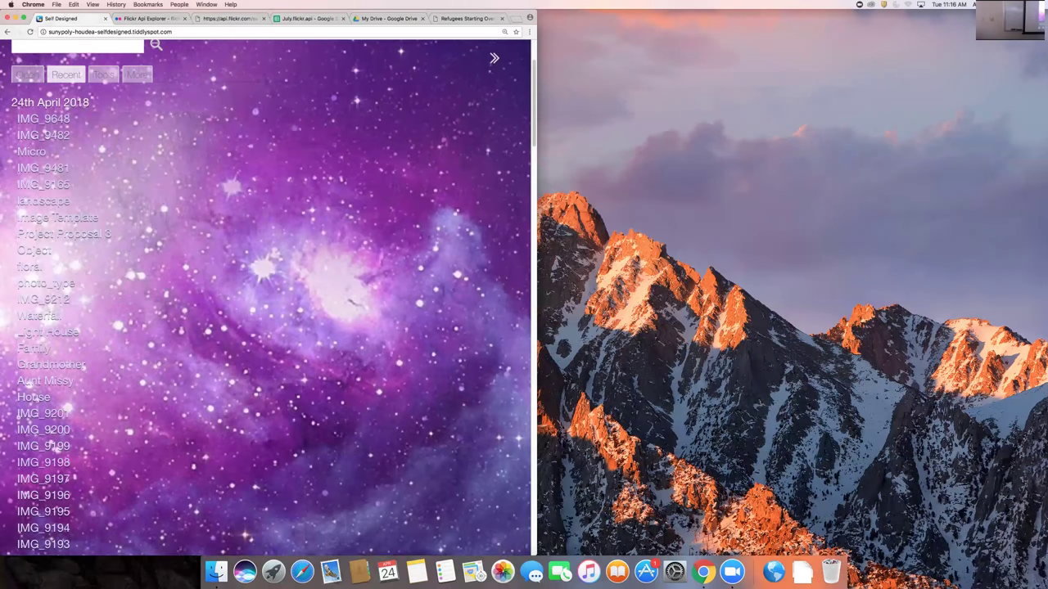